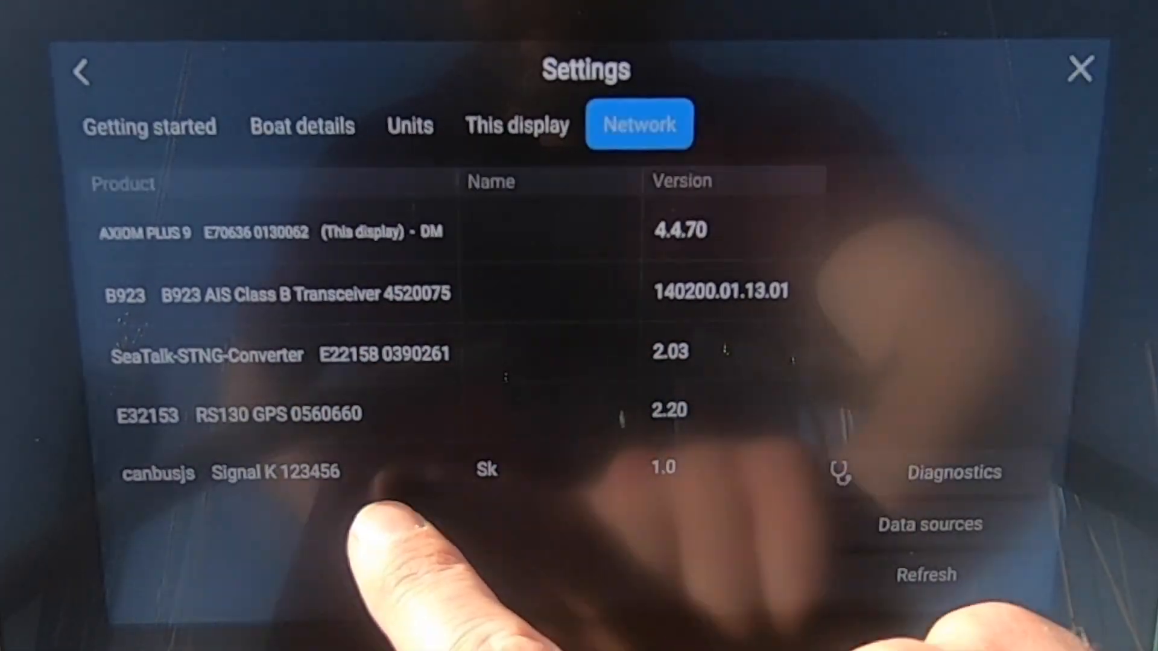
# Step: Open the Rename/Product info menu for the canbusjs Signal K device in the Network list
pyautogui.click(760, 469)
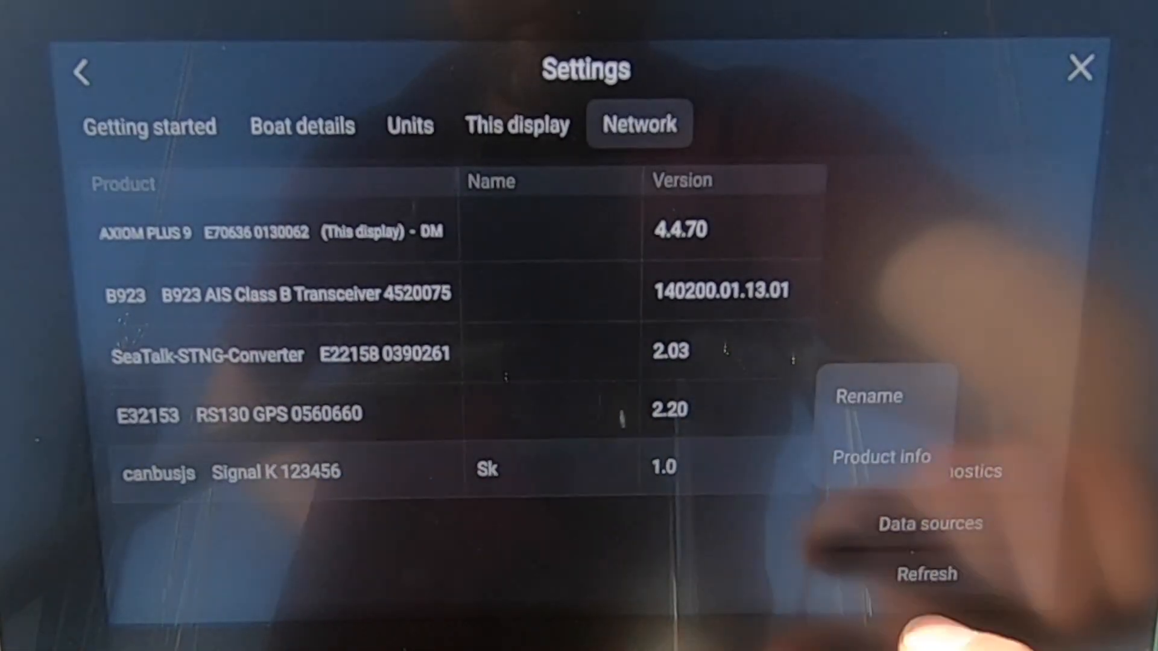
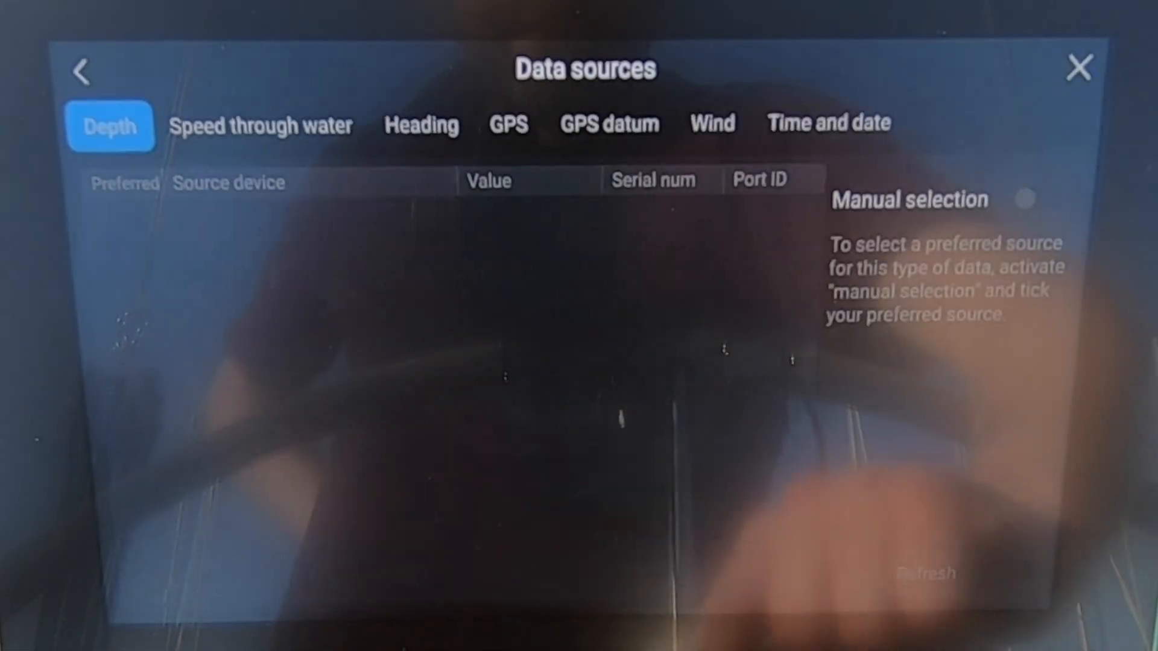
# Step: Close the Data sources page to return to the Axiom home screen
pyautogui.click(1079, 68)
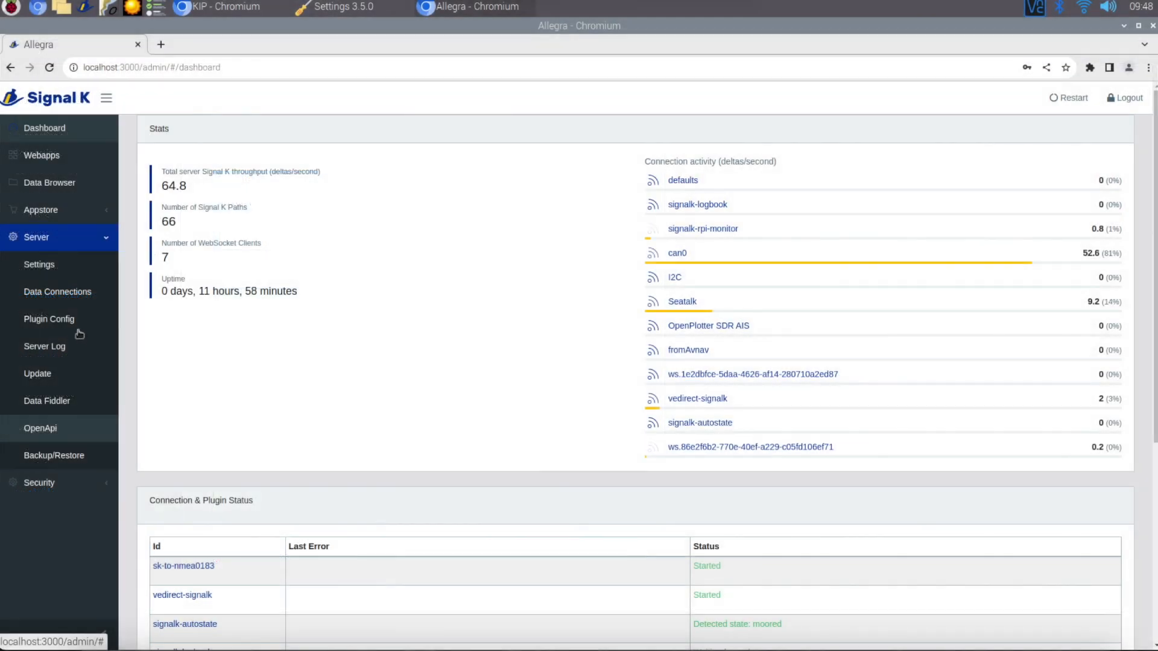
# Step: Show the Signal K to NMEA 2000 plugin settings from the server's Plugin Config list
pyautogui.click(75, 324)
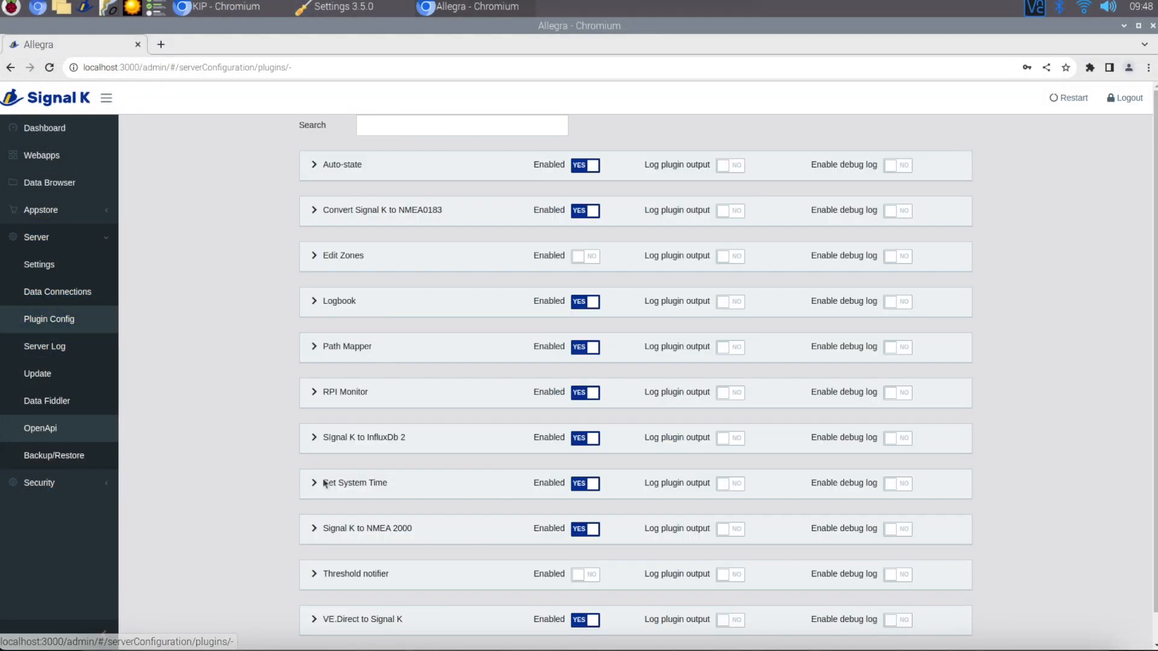
pyautogui.click(311, 532)
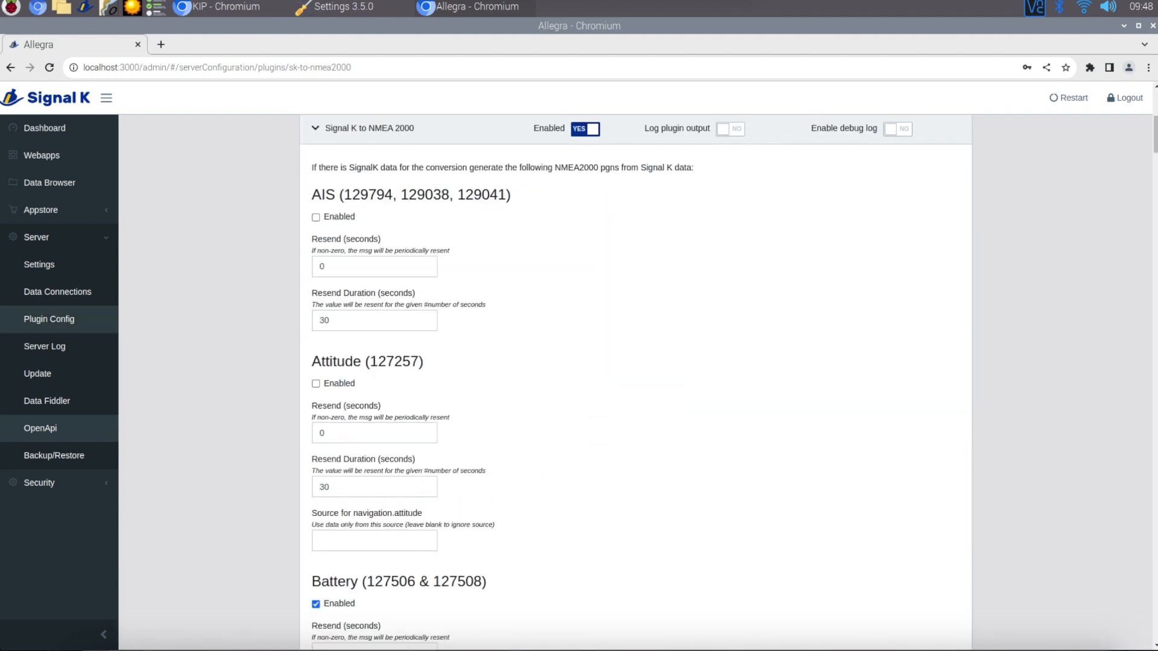
pyautogui.scroll(-1, 636, 380)
pyautogui.scroll(-3, 635, 380)
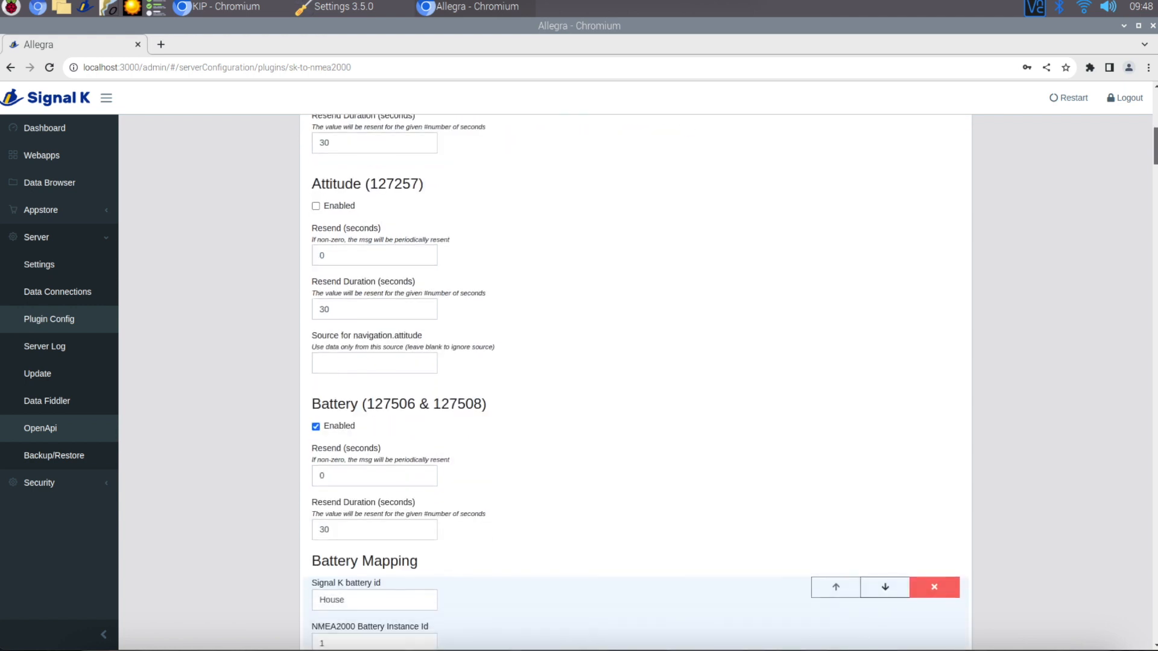
pyautogui.scroll(-2, 635, 380)
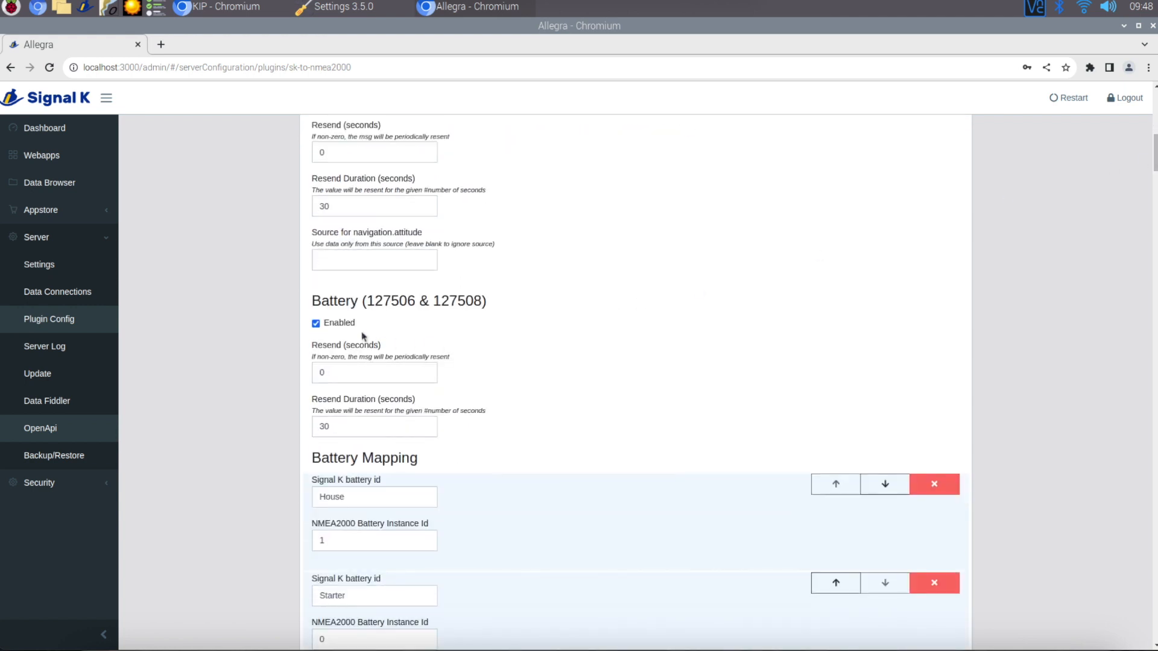
# Step: Highlight the Battery Mapping ids House (instance 1) and Starter (instance 0)
pyautogui.moveTo(414, 502); pyautogui.dragTo(314, 496)
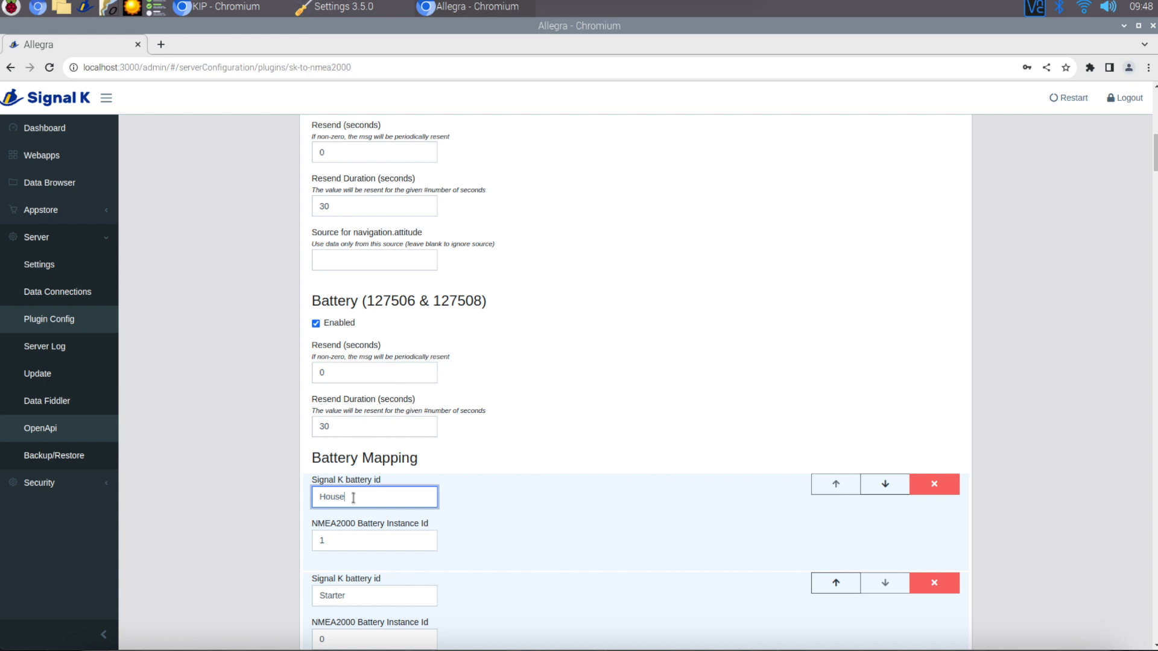
pyautogui.moveTo(378, 597); pyautogui.dragTo(314, 596)
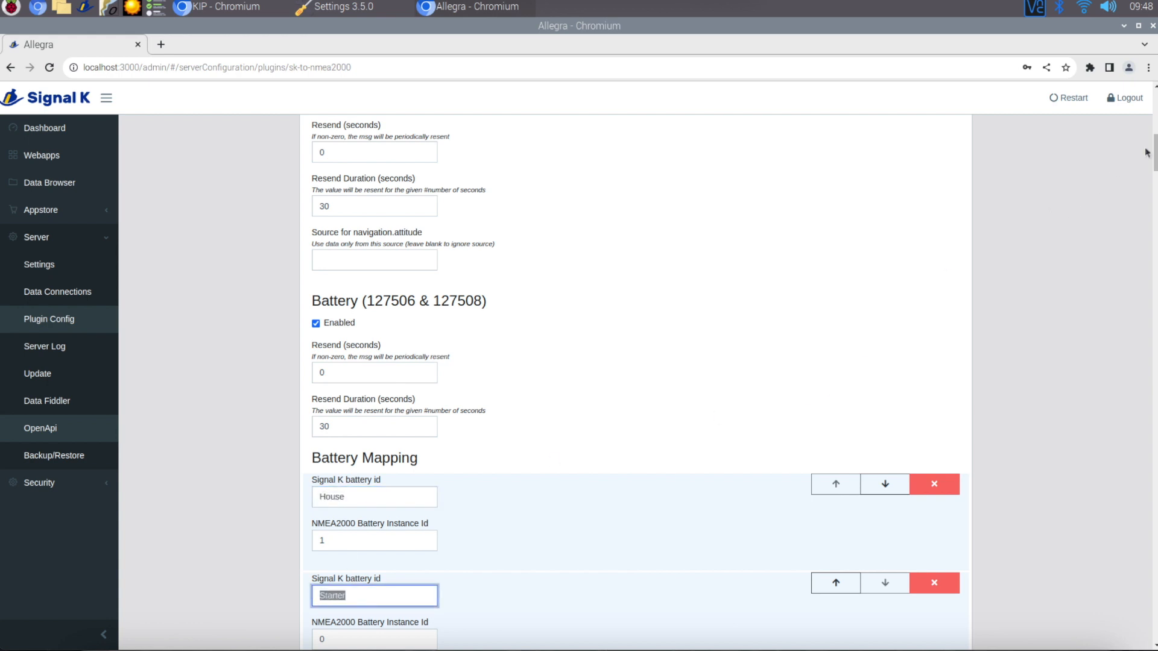
pyautogui.moveTo(1152, 152); pyautogui.dragTo(1151, 256)
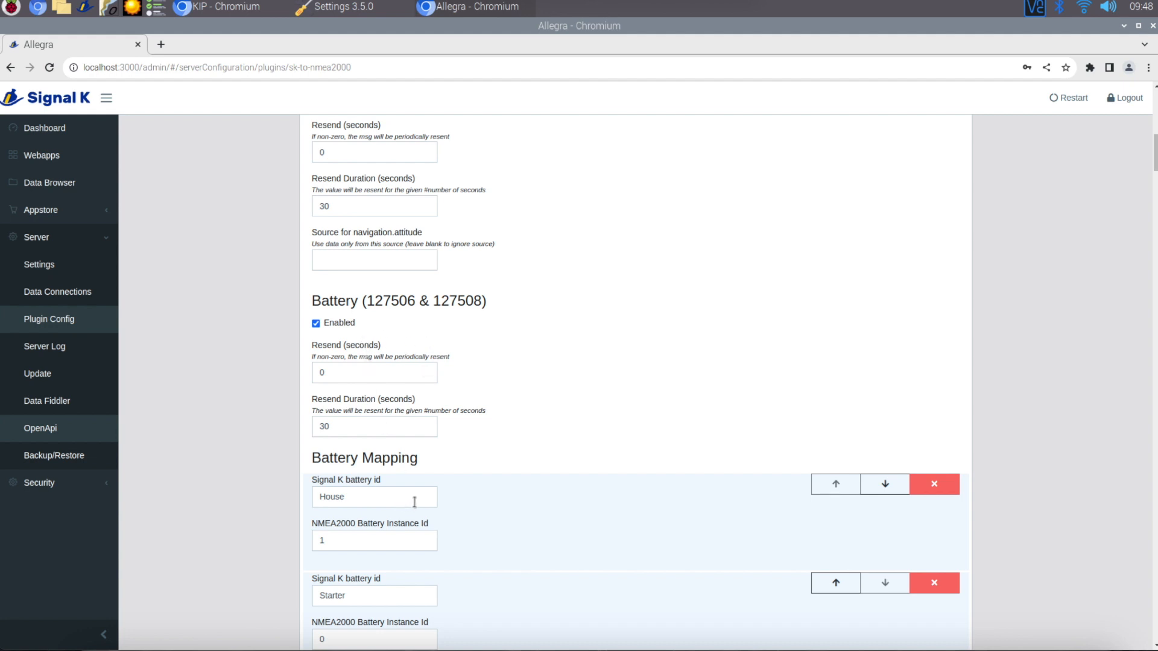
pyautogui.moveTo(415, 503); pyautogui.dragTo(313, 497)
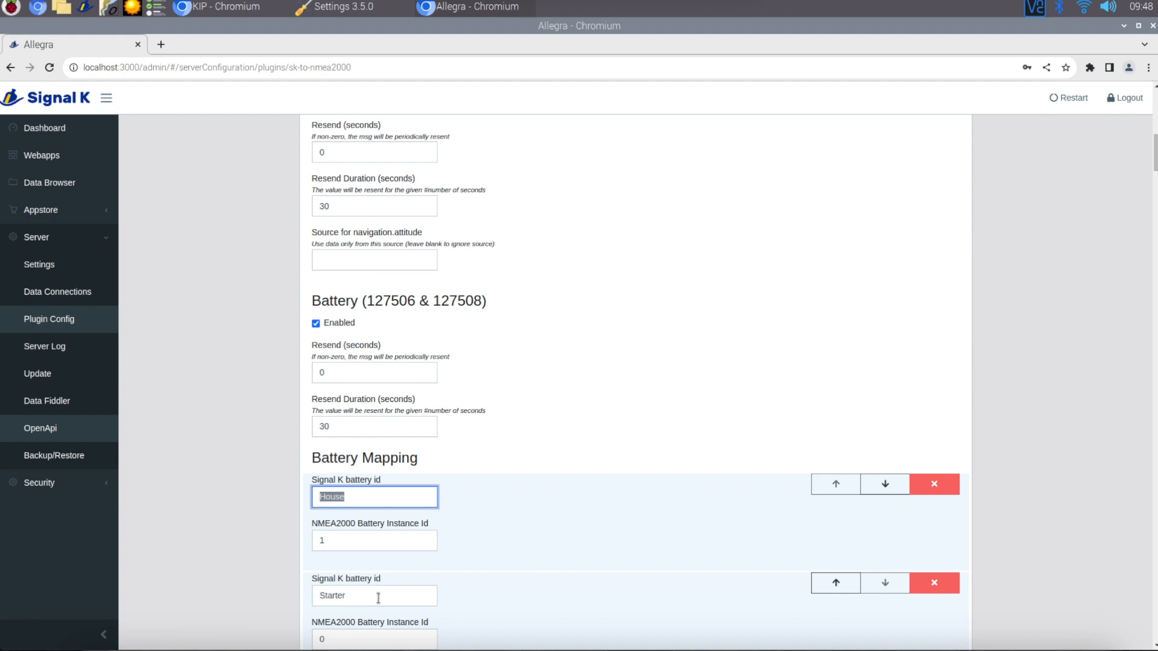
pyautogui.moveTo(378, 598); pyautogui.dragTo(314, 596)
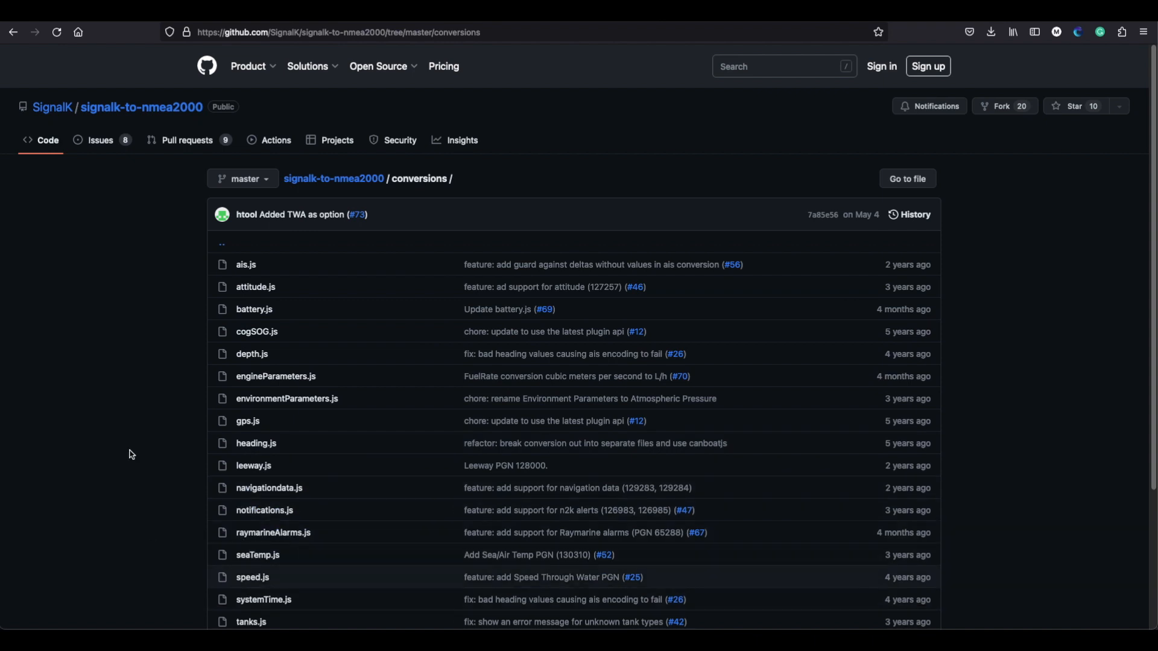
# Step: View battery.js and highlight how line 45 builds electrical.batteries paths from the battery id and key
pyautogui.click(259, 309)
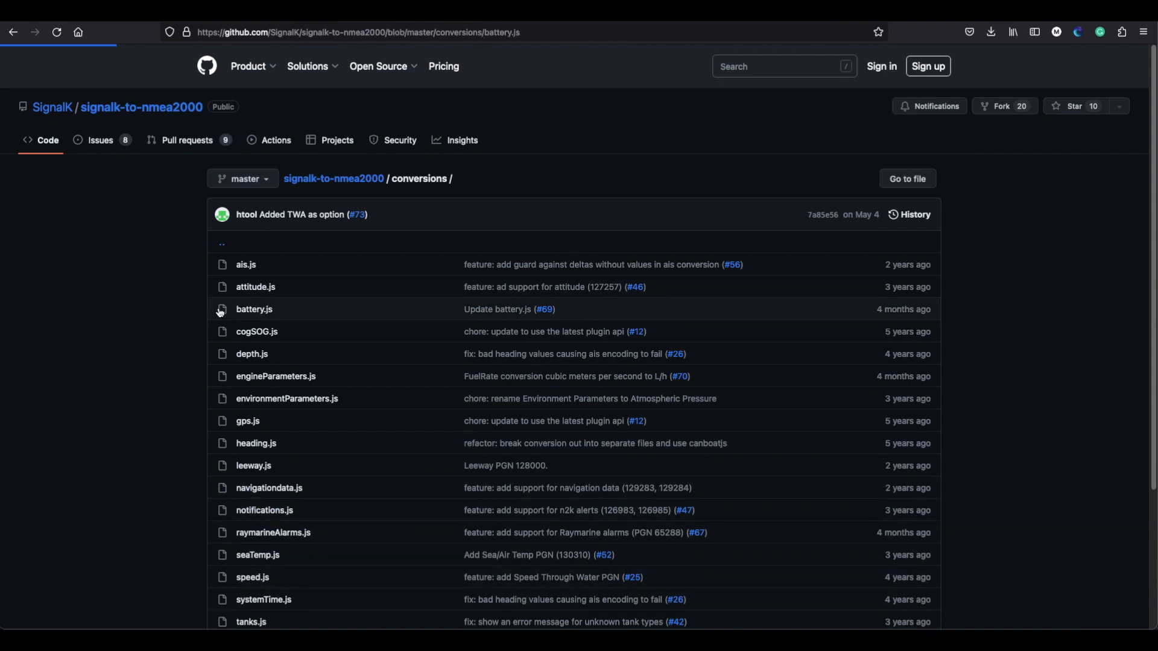
pyautogui.scroll(-1, 82, 367)
pyautogui.scroll(-1, 82, 367)
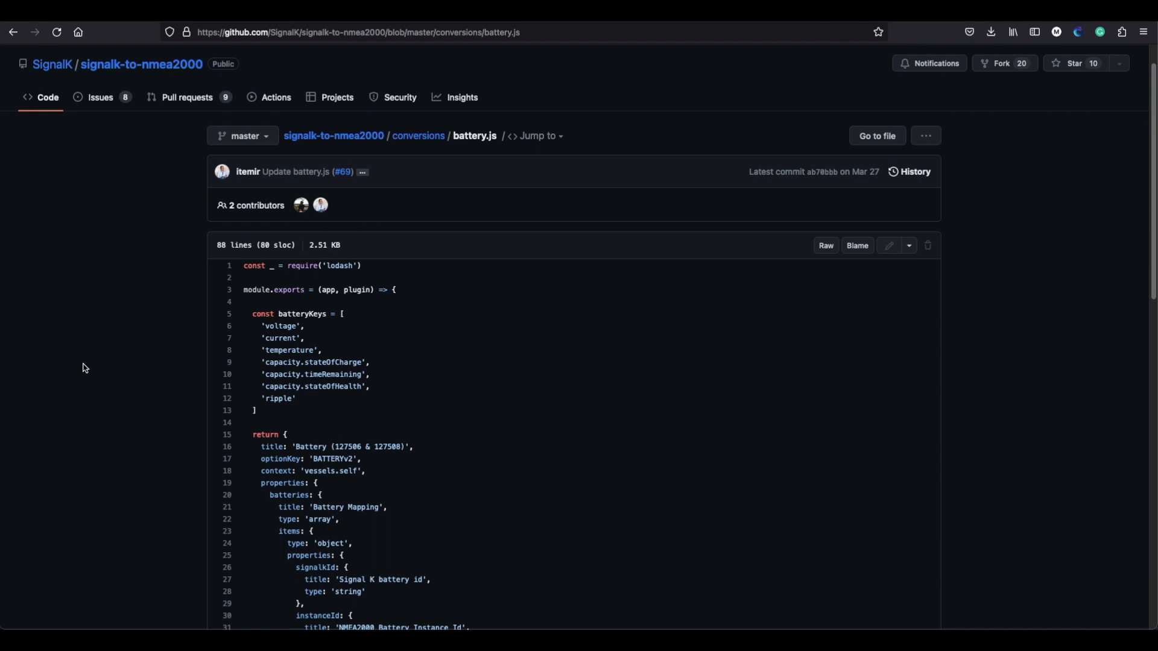
pyautogui.scroll(-1, 82, 367)
pyautogui.scroll(-1, 83, 368)
pyautogui.scroll(-1, 82, 368)
pyautogui.scroll(-1, 82, 367)
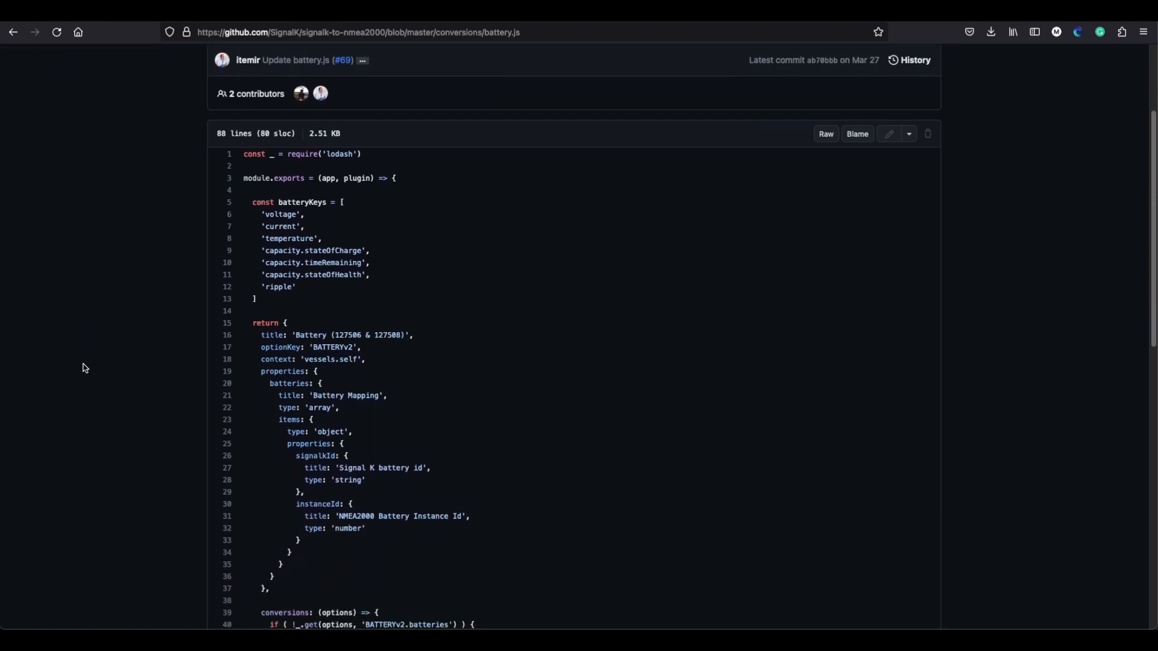
pyautogui.scroll(-1, 82, 367)
pyautogui.scroll(-2, 82, 368)
pyautogui.scroll(-2, 83, 368)
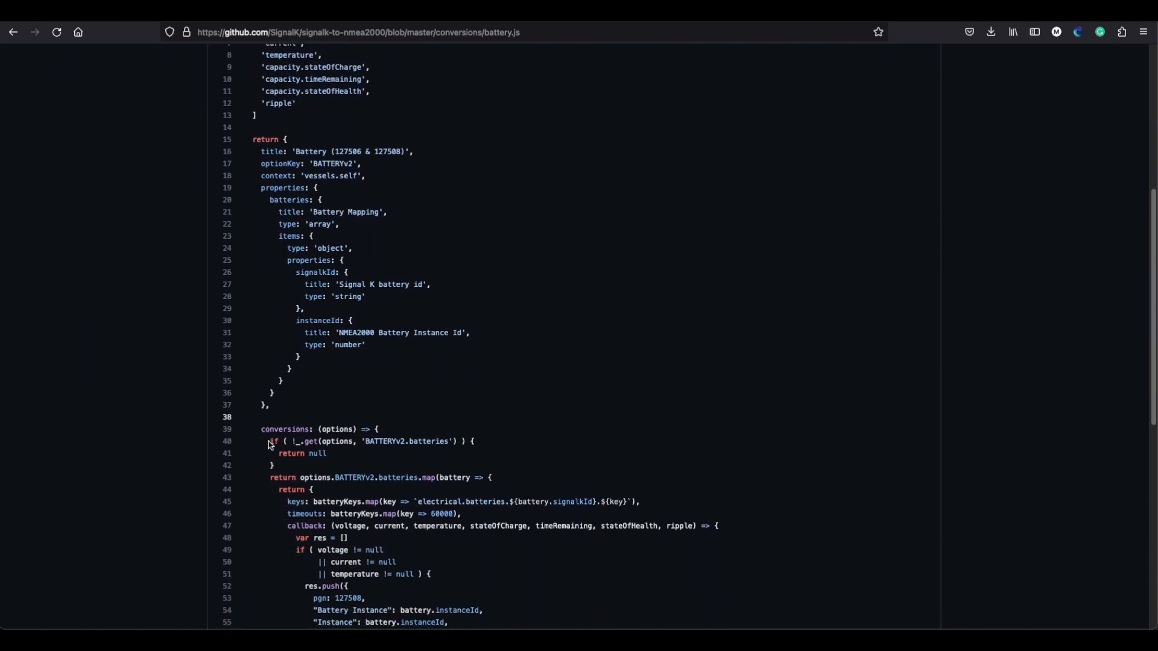
pyautogui.moveTo(422, 502); pyautogui.dragTo(507, 502)
pyautogui.moveTo(624, 503); pyautogui.dragTo(518, 501)
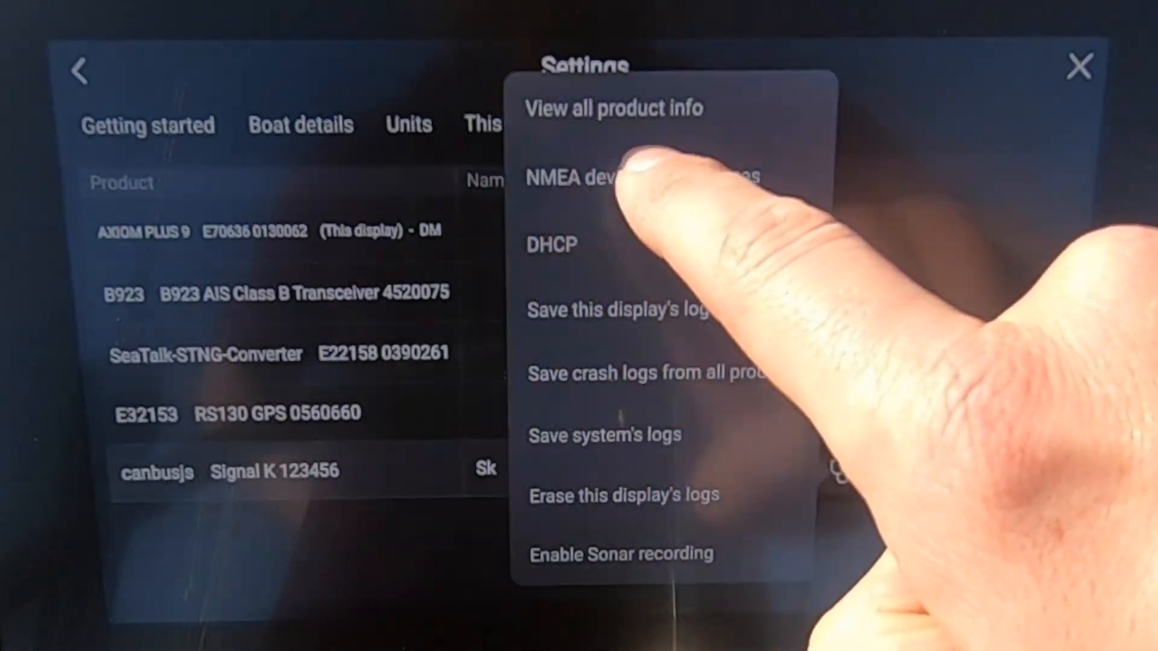
# Step: Show the NMEA messages sent by the Signal K canbusjs device in the Axiom diagnostics
pyautogui.click(634, 174)
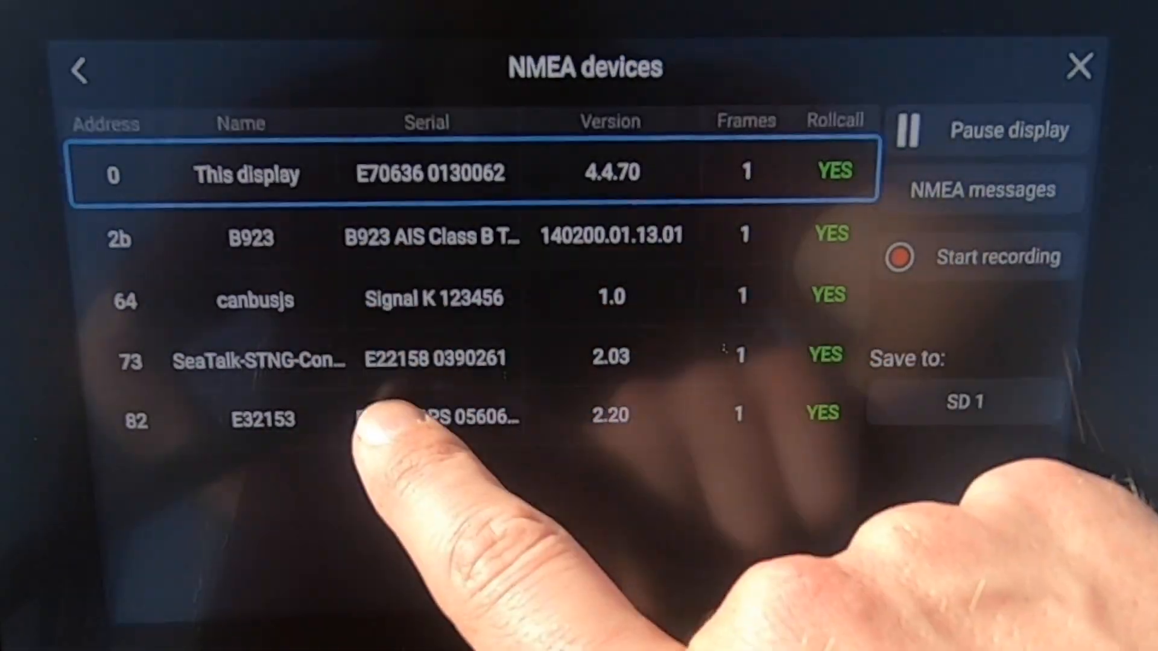
pyautogui.click(651, 304)
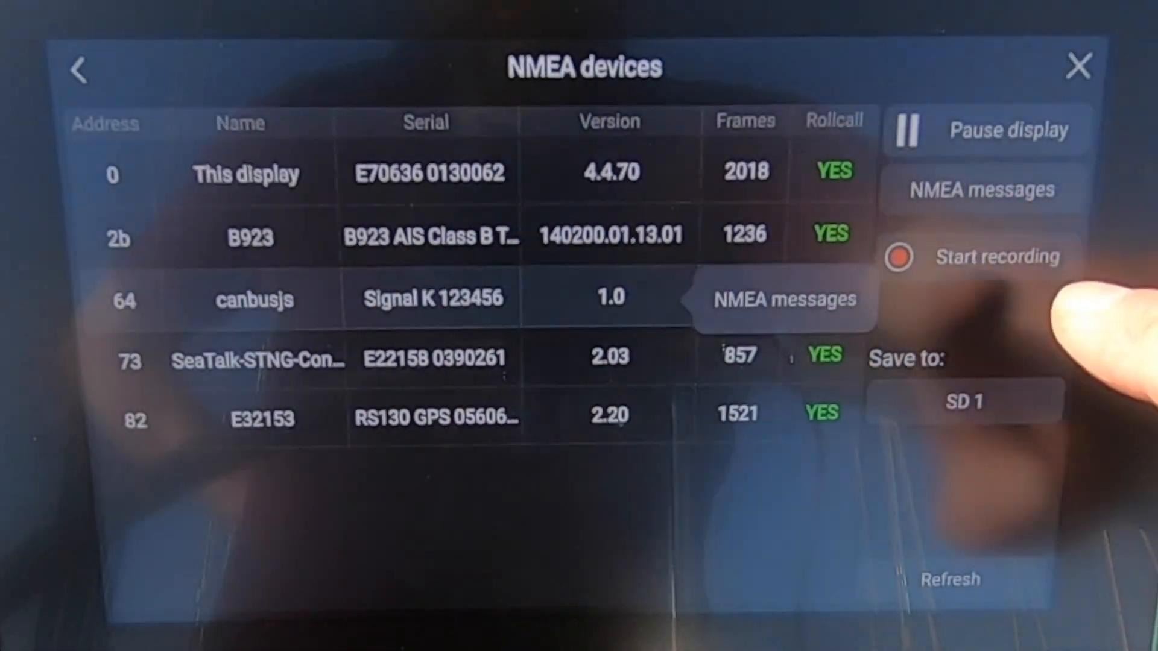
pyautogui.click(785, 300)
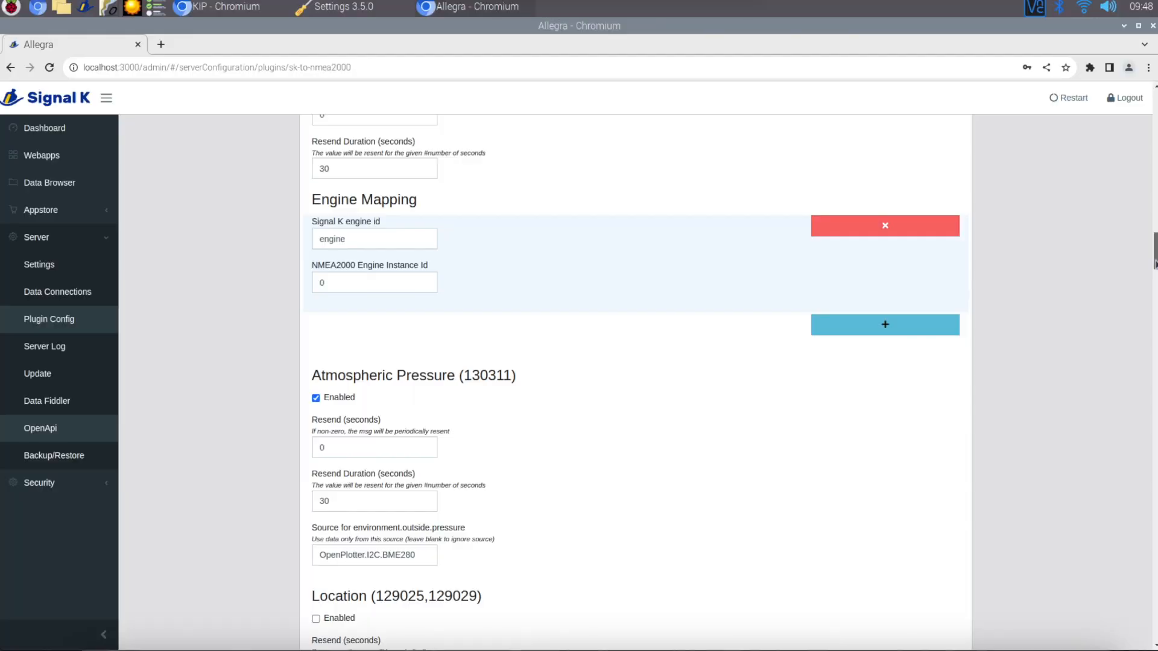
pyautogui.scroll(1, 633, 380)
pyautogui.scroll(1, 633, 380)
pyautogui.scroll(2, 634, 380)
pyautogui.scroll(1, 633, 380)
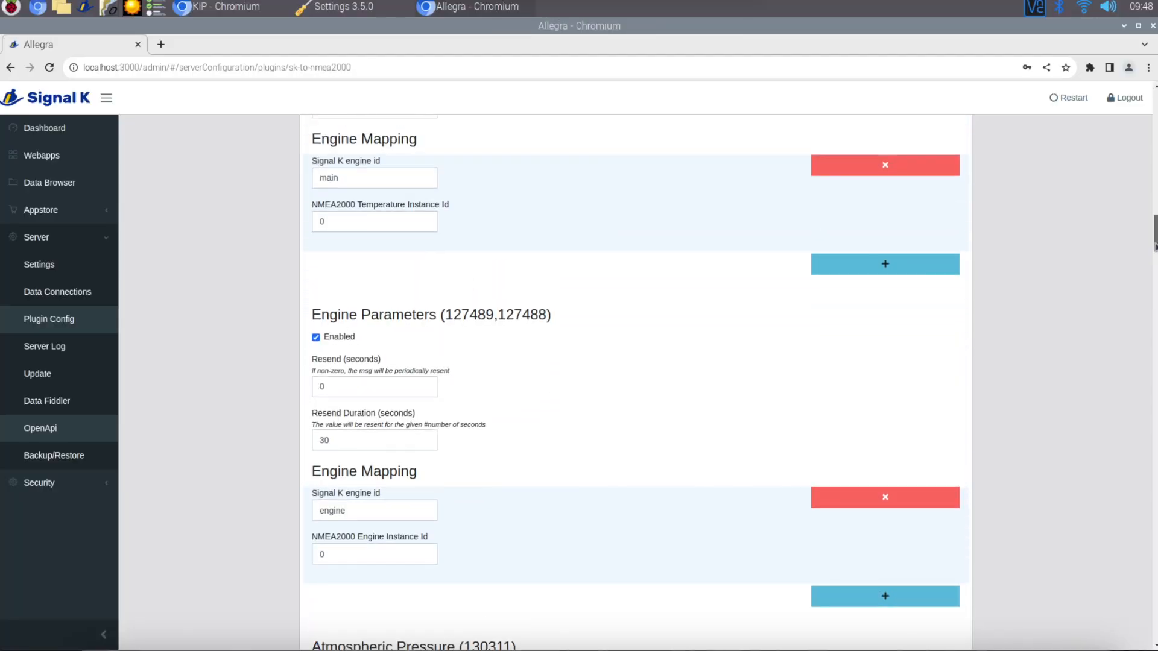
pyautogui.scroll(-1, 622, 237)
# Step: Replace the temperature Engine Mapping's Signal K engine id 'main' with 'engine'
pyautogui.click(372, 169)
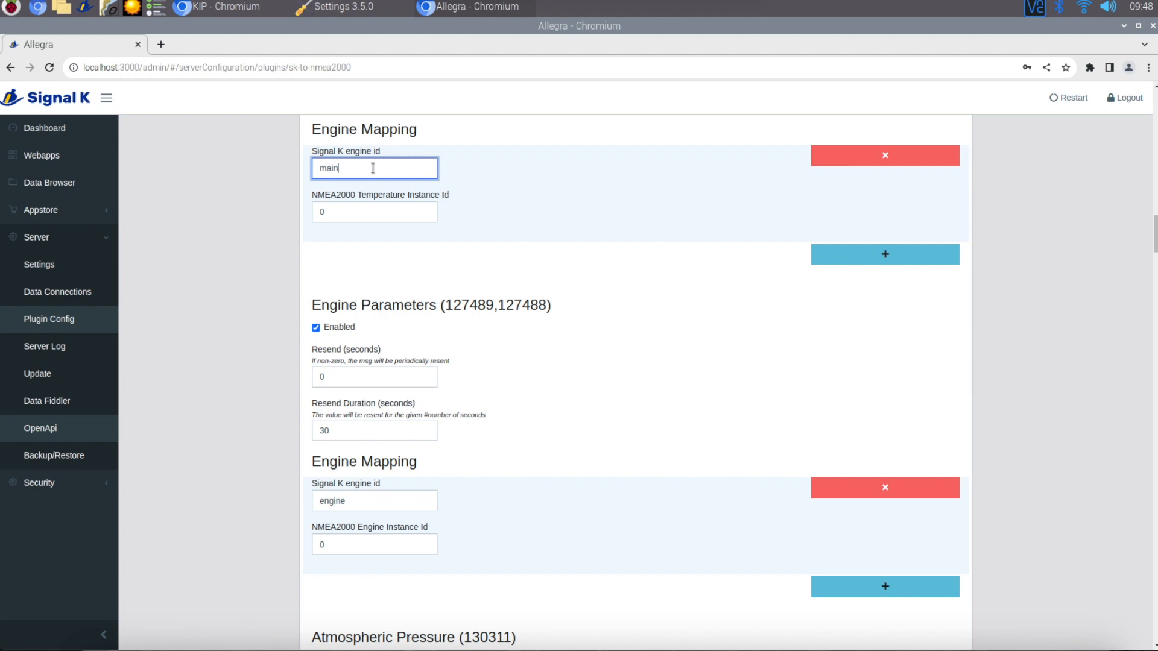
pyautogui.press('BackSpace')
pyautogui.press('BackSpace')
pyautogui.press('BackSpace')
pyautogui.press('BackSpace')
pyautogui.write('e')
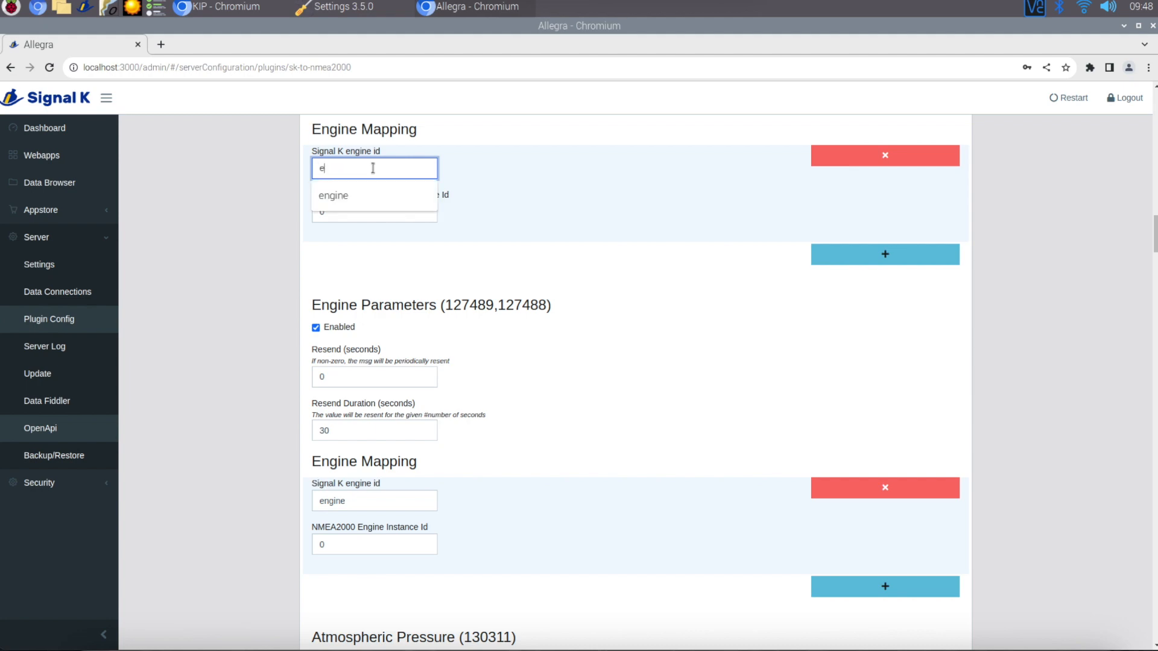
pyautogui.write('ngine')
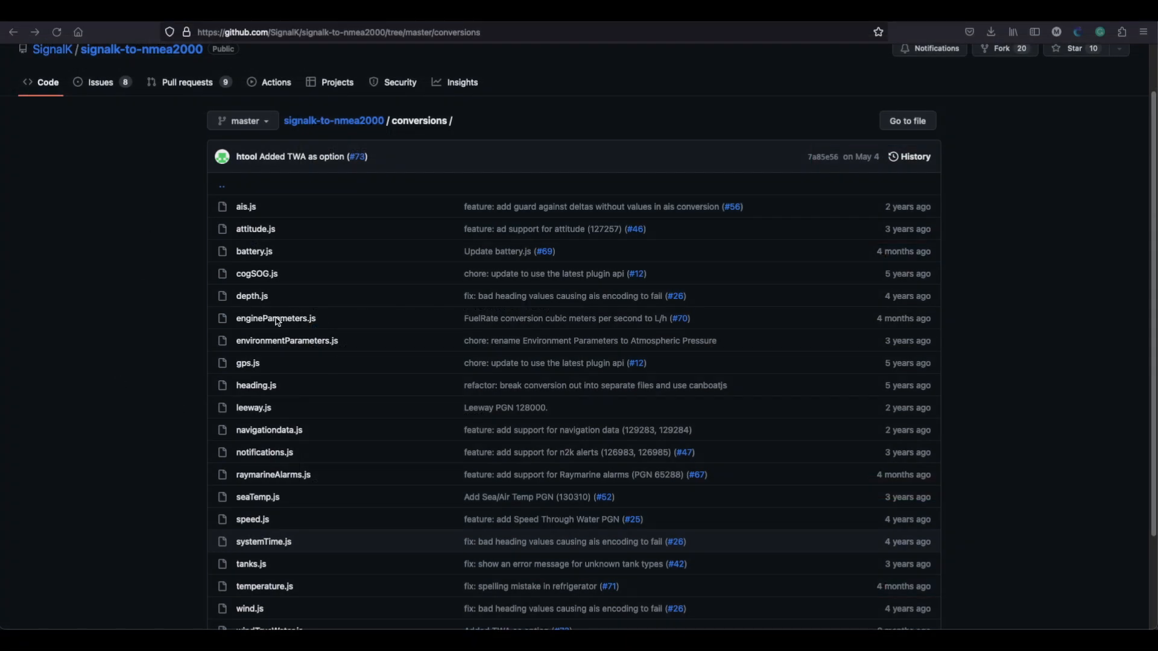
# Step: View engineParameters.js and highlight the Engine Parameters (127489,127488) conversion title line
pyautogui.click(302, 320)
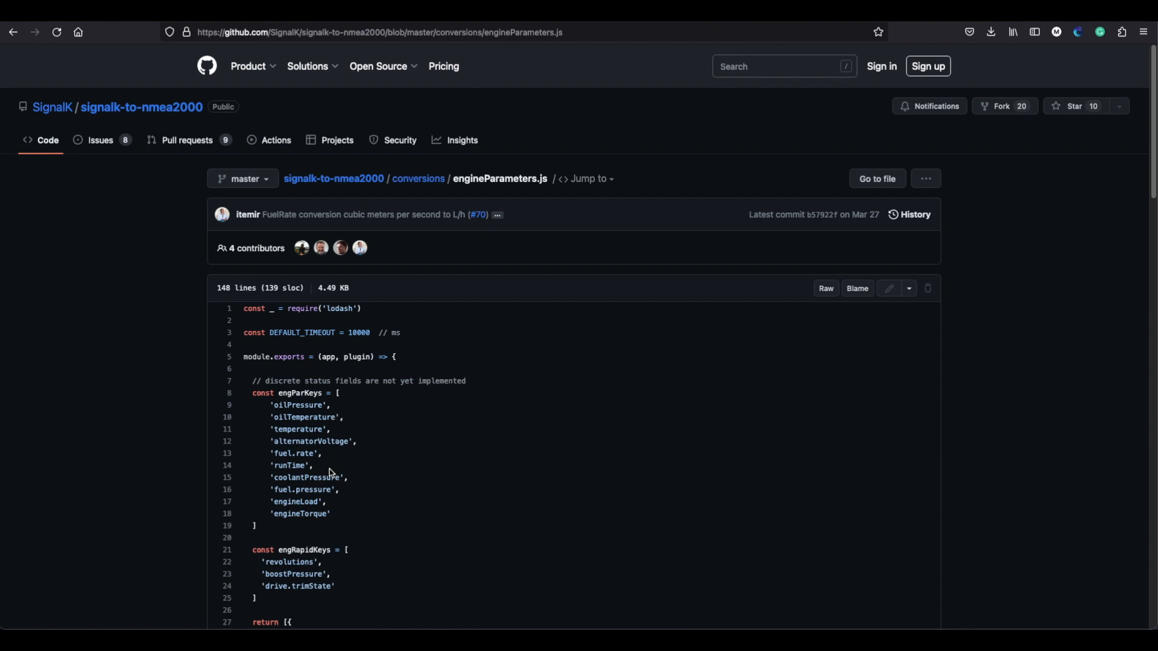
pyautogui.moveTo(1153, 140); pyautogui.dragTo(1127, 274)
pyautogui.scroll(-1, 1127, 274)
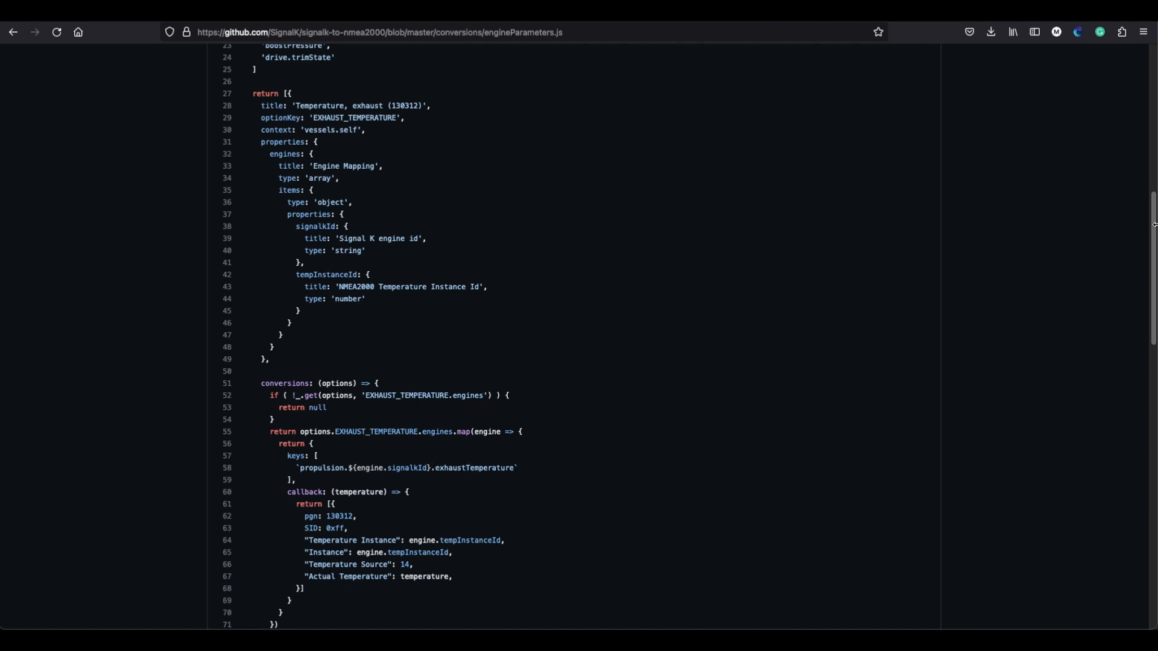
pyautogui.moveTo(1153, 224); pyautogui.dragTo(1146, 374)
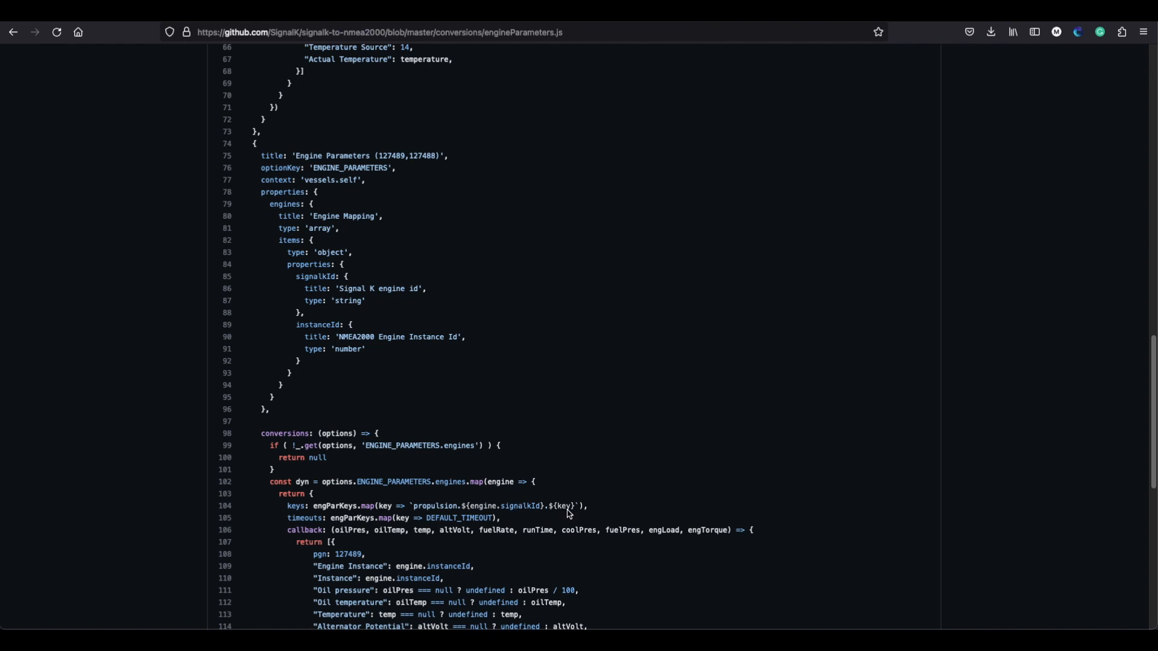
pyautogui.scroll(-2, 443, 524)
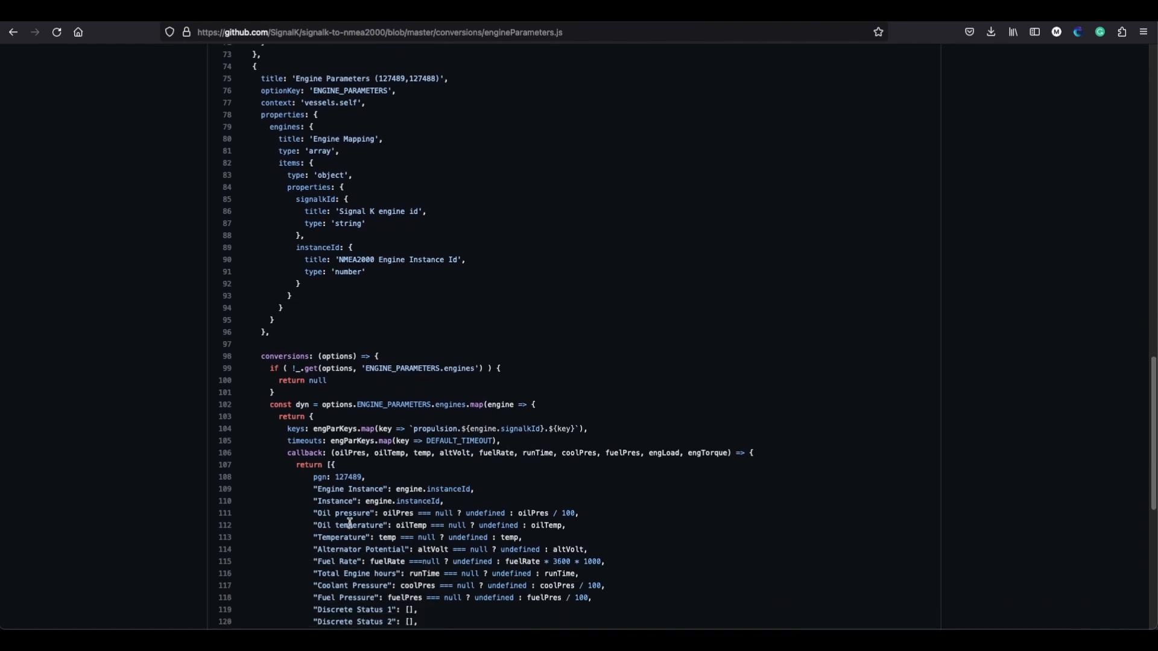
pyautogui.scroll(-1, 354, 600)
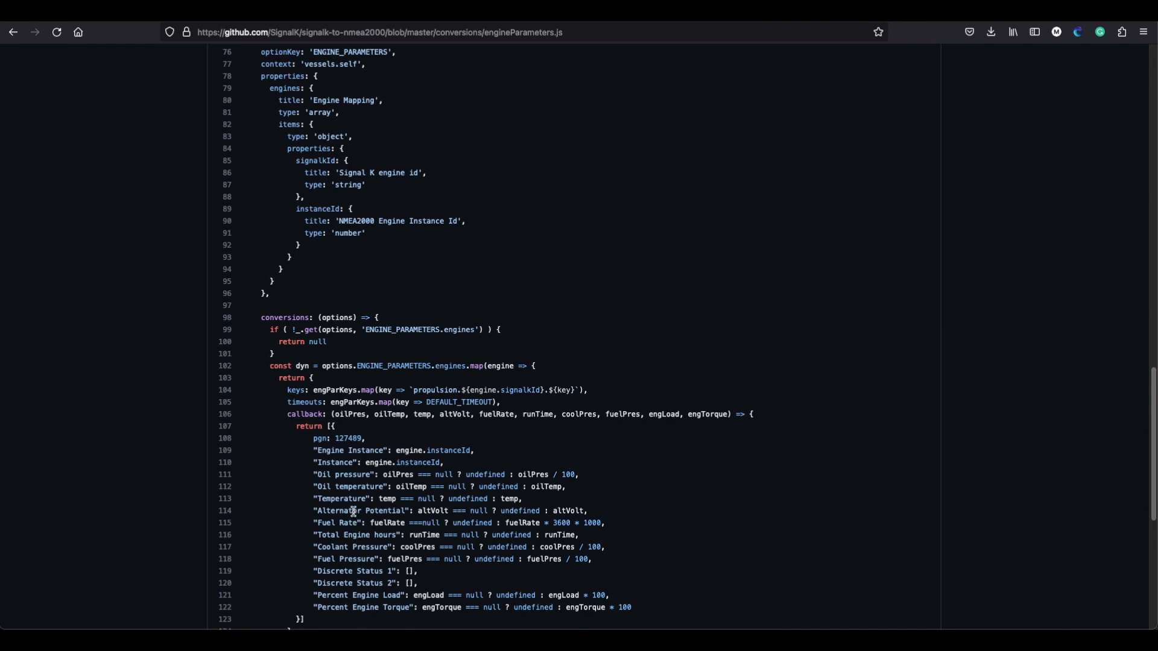
pyautogui.scroll(1, 387, 287)
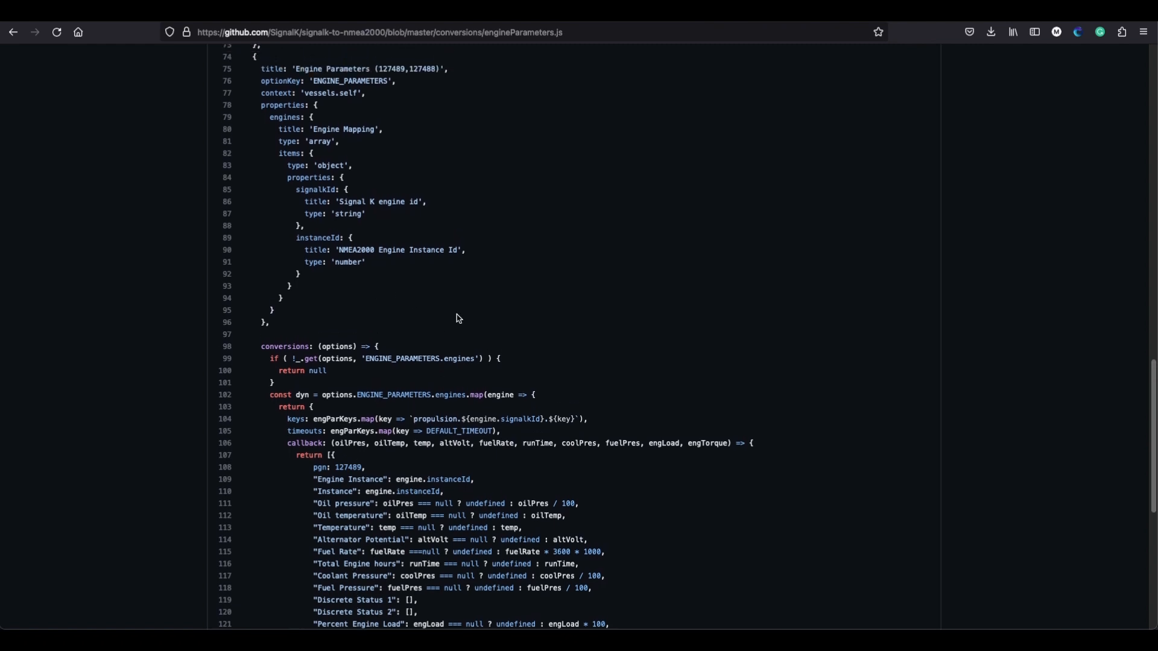
pyautogui.scroll(2, 525, 350)
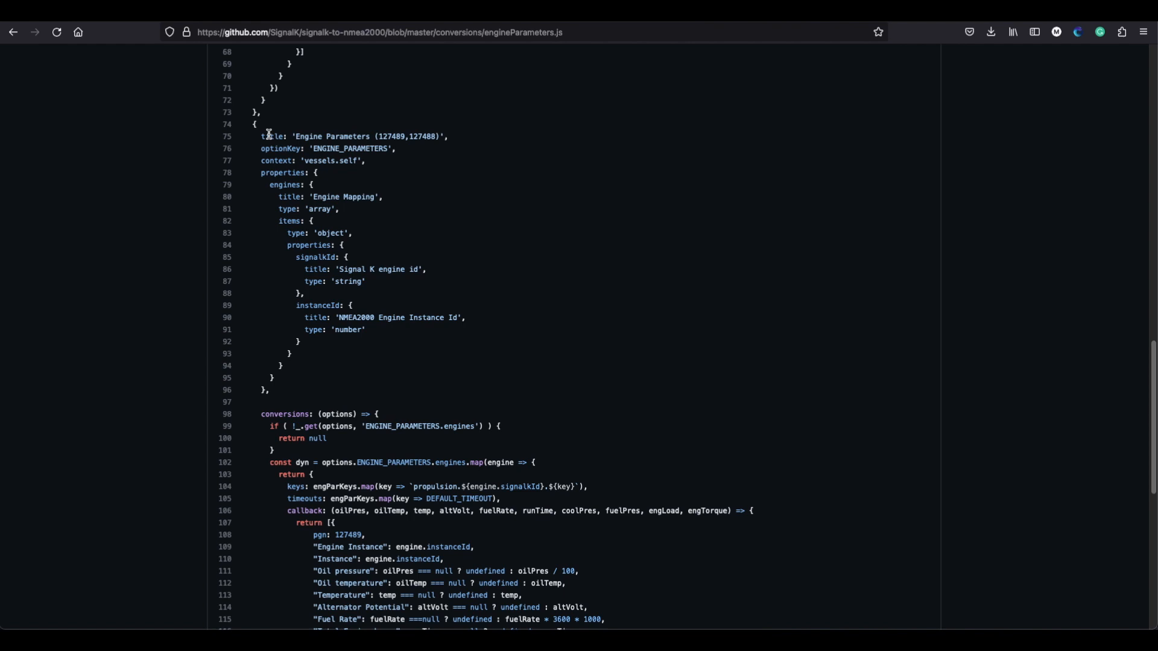
pyautogui.moveTo(408, 136); pyautogui.dragTo(260, 136)
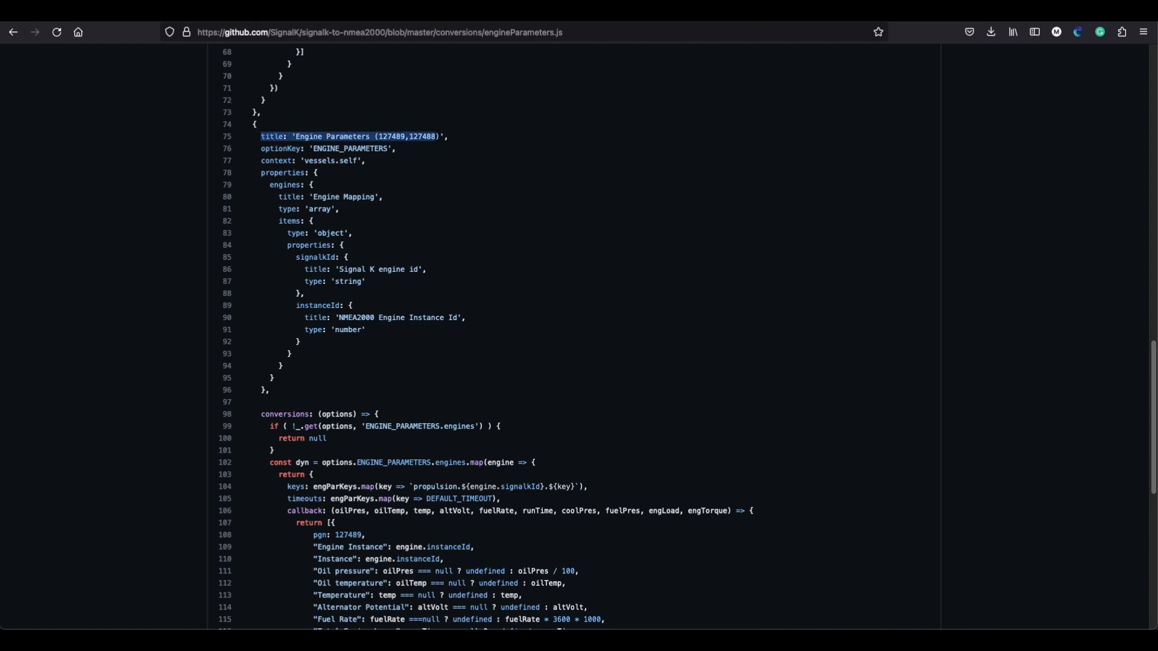
pyautogui.press('super+Tab')
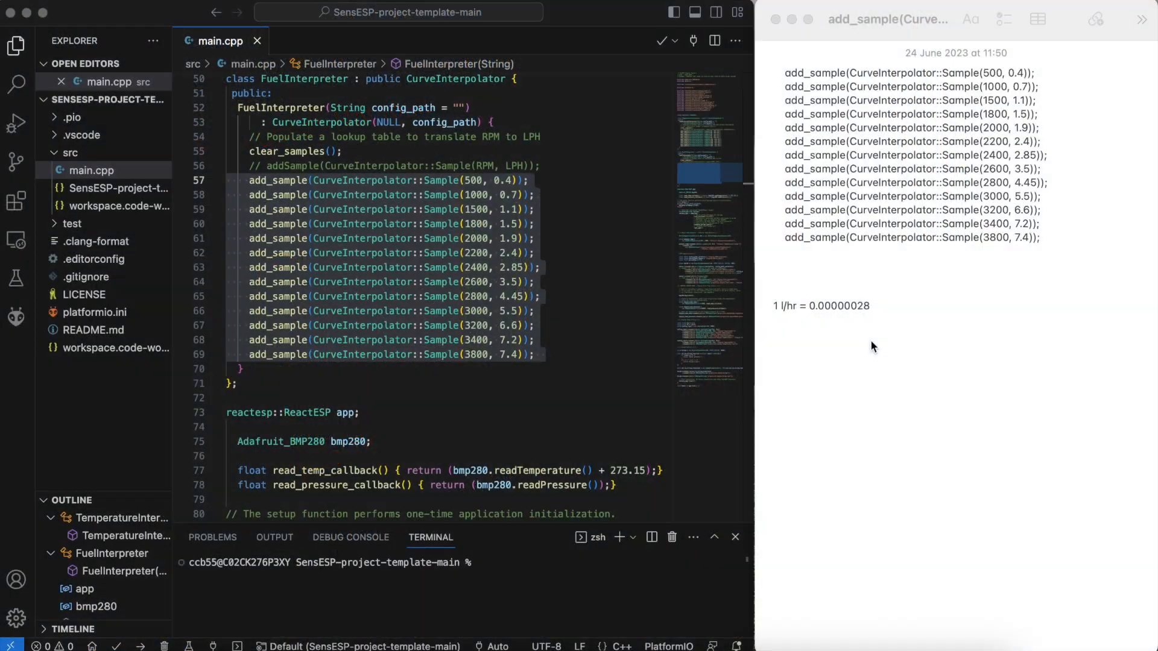
# Step: Replace the 500–1800 RPM fuel sample values in main.cpp with converted 0.00000011, 0.00000019, 0.0000003 and 0.00000041
pyautogui.click(527, 281)
pyautogui.scroll(-1, 559, 339)
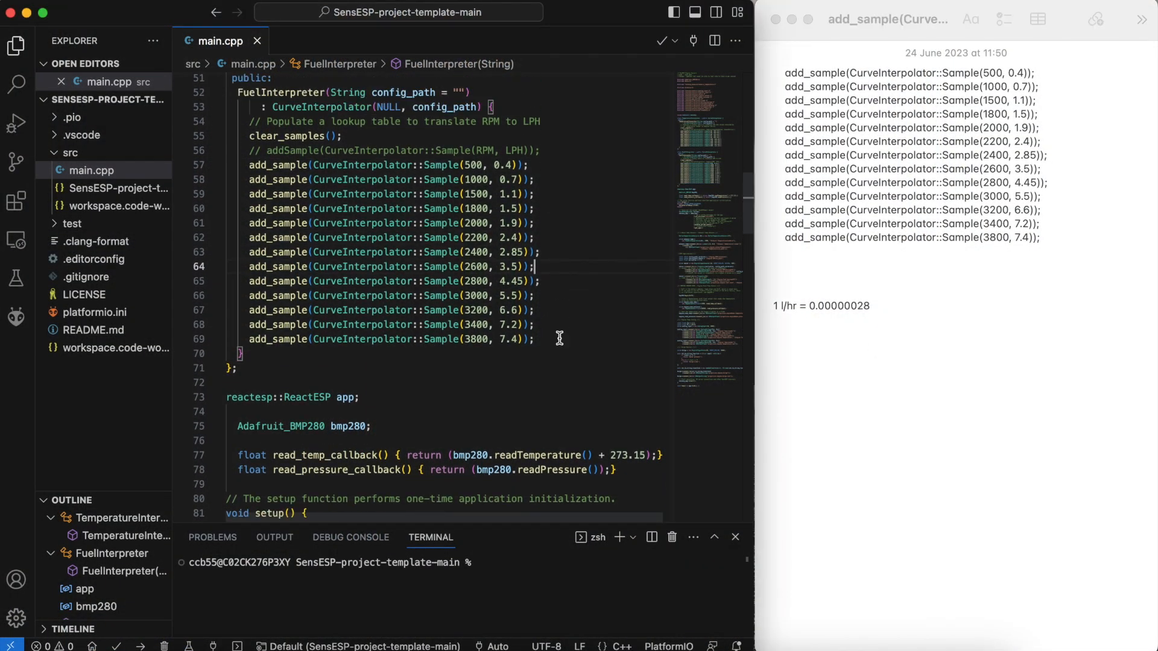
pyautogui.click(916, 302)
pyautogui.press('Return')
pyautogui.write('2.85')
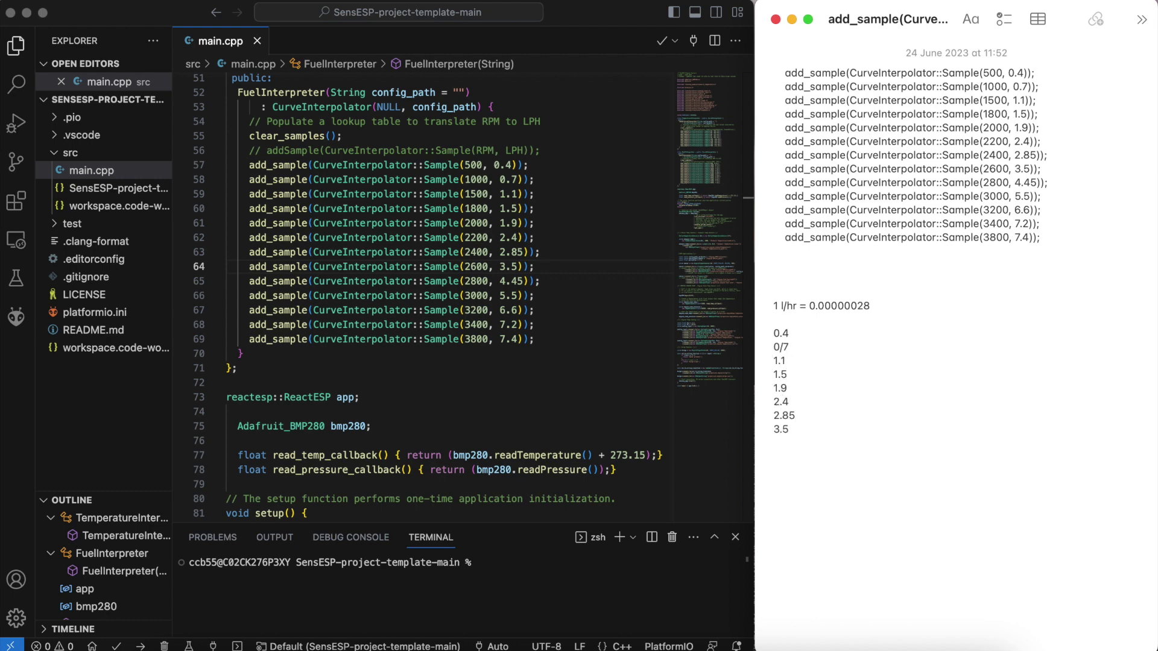
pyautogui.write('4.45')
pyautogui.press('Return')
pyautogui.write('5.5 - 0.00000153')
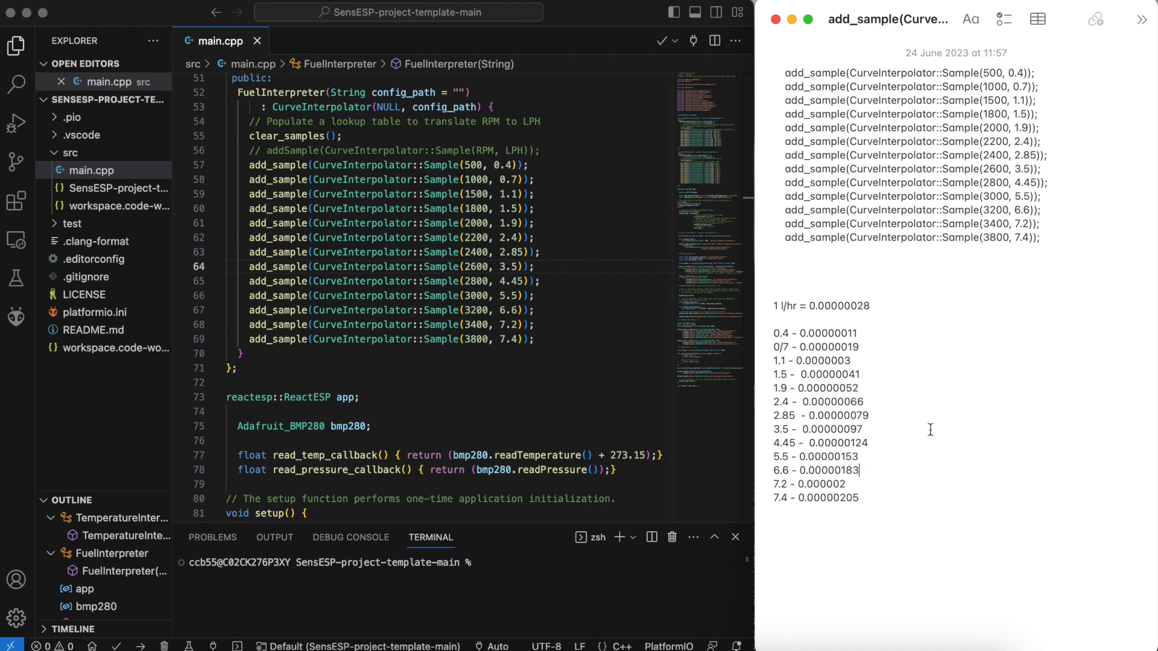
pyautogui.click(512, 164)
pyautogui.doubleClick(827, 333)
pyautogui.press('super+c')
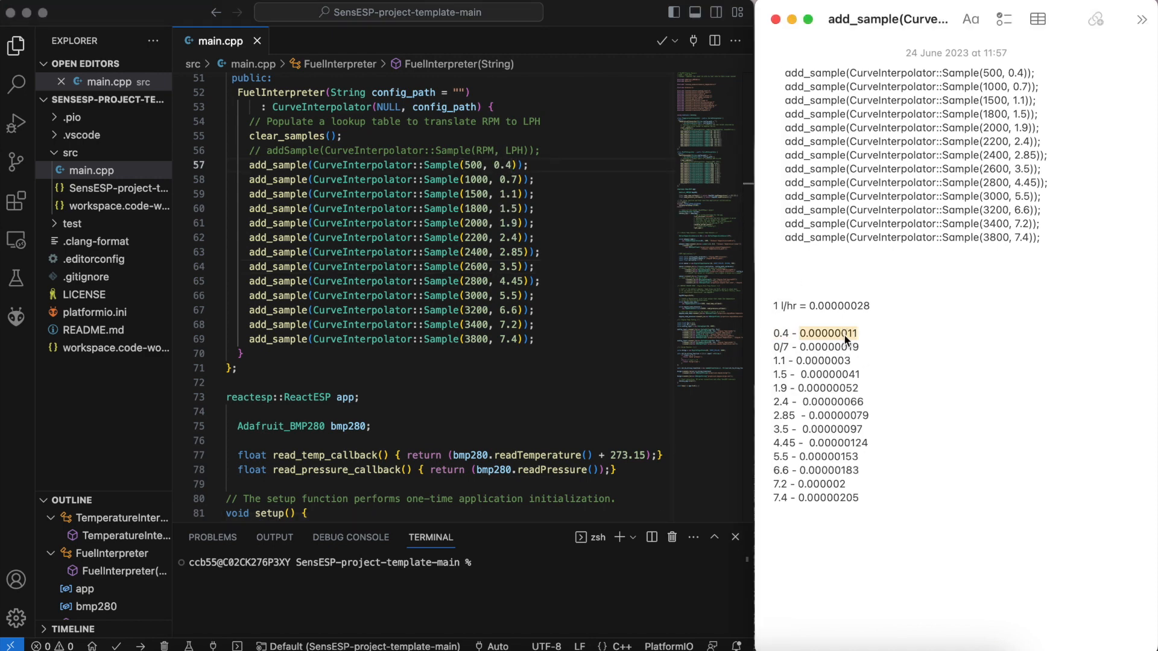
pyautogui.doubleClick(512, 165)
pyautogui.press('super+v')
pyautogui.doubleClick(828, 347)
pyautogui.click(513, 179)
pyautogui.press('super+v')
pyautogui.doubleClick(823, 360)
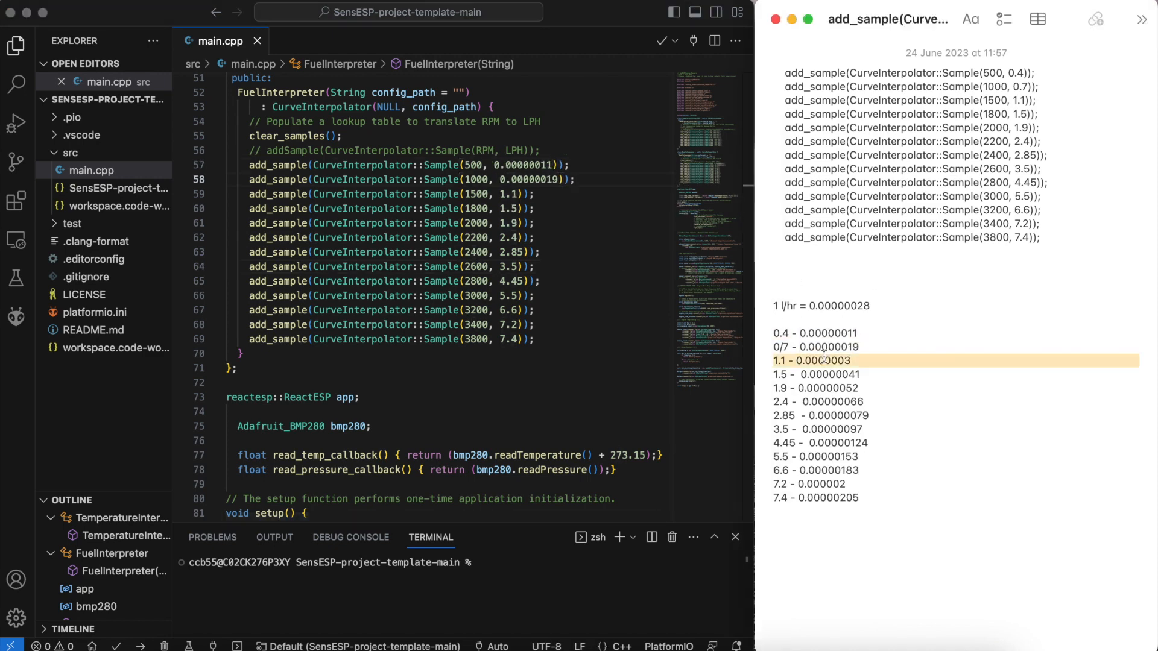
pyautogui.press('super+c')
pyautogui.doubleClick(512, 194)
pyautogui.press('super+v')
pyautogui.doubleClick(830, 375)
pyautogui.doubleClick(512, 208)
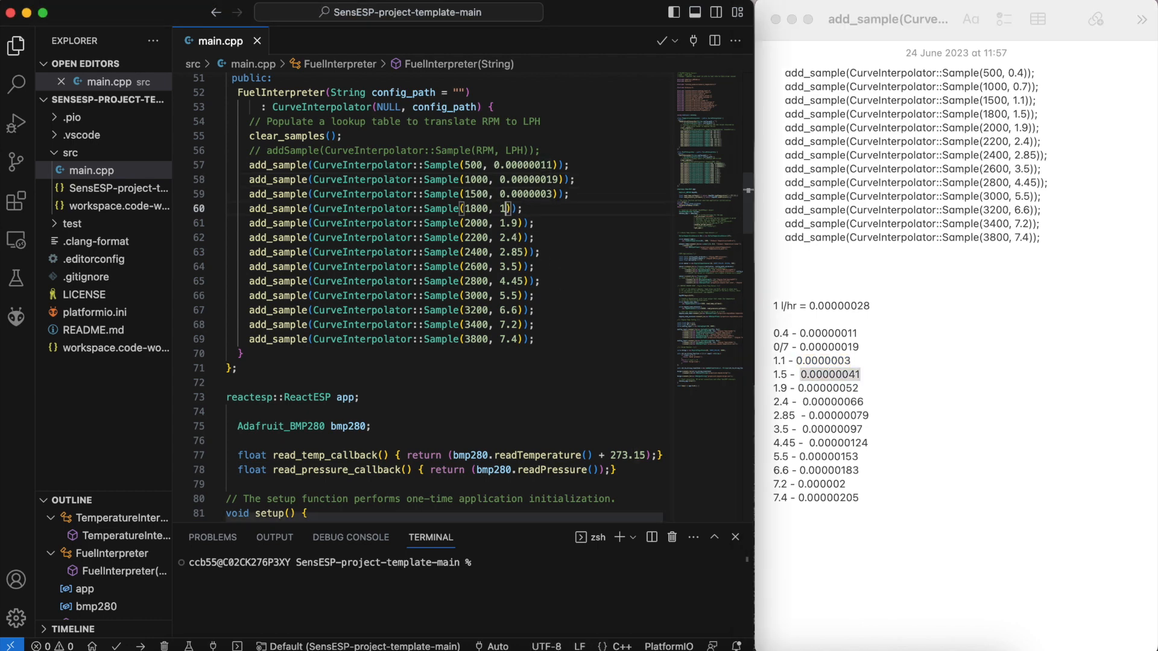
pyautogui.press('super+v')
# Step: Replace the 2000–3400 RPM sample values with converted 0.00000052 through 0.00000205
pyautogui.doubleClick(513, 223)
pyautogui.press('super+v')
pyautogui.doubleClick(830, 401)
pyautogui.doubleClick(507, 237)
pyautogui.press('super+v')
pyautogui.doubleClick(831, 415)
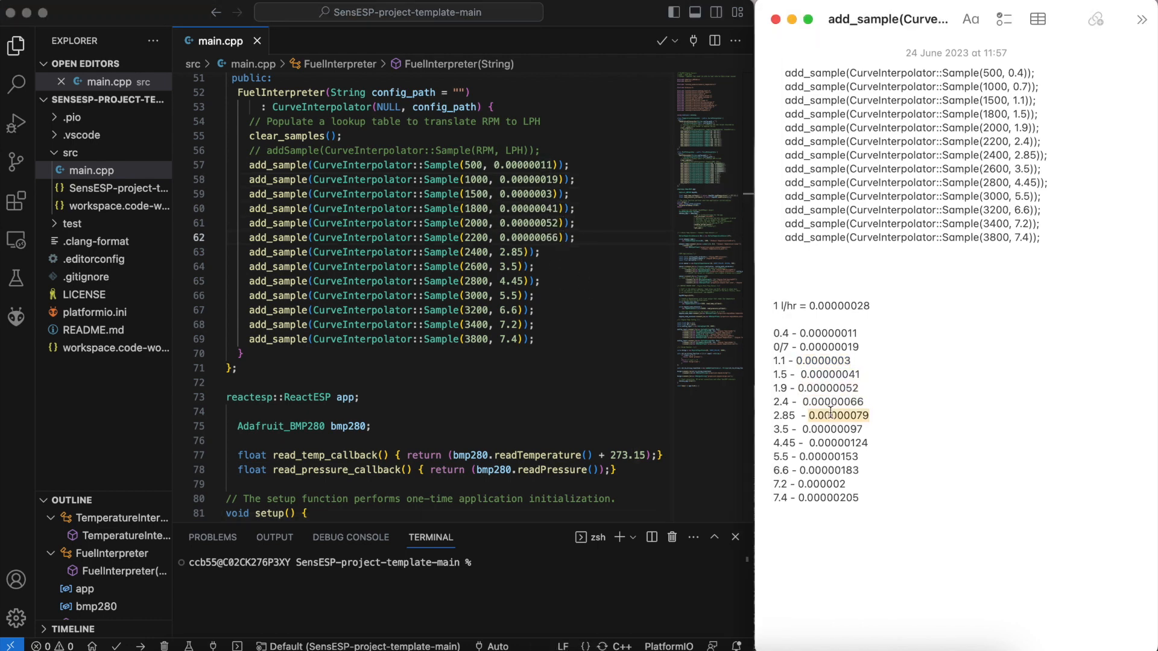
pyautogui.doubleClick(512, 251)
pyautogui.press('super+v')
pyautogui.doubleClick(831, 428)
pyautogui.press('super+v')
pyautogui.doubleClick(830, 443)
pyautogui.doubleClick(512, 280)
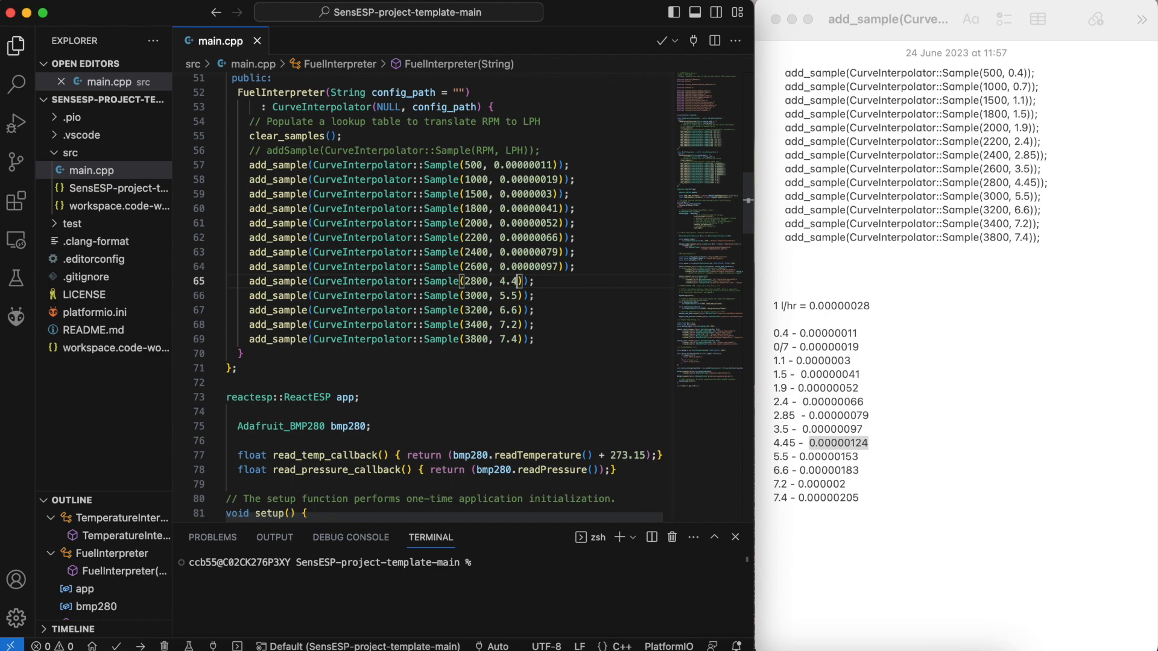
pyautogui.press('super+v')
pyautogui.doubleClick(831, 456)
pyautogui.doubleClick(512, 295)
pyautogui.press('super+v')
pyautogui.press('super+v')
pyautogui.doubleClick(830, 484)
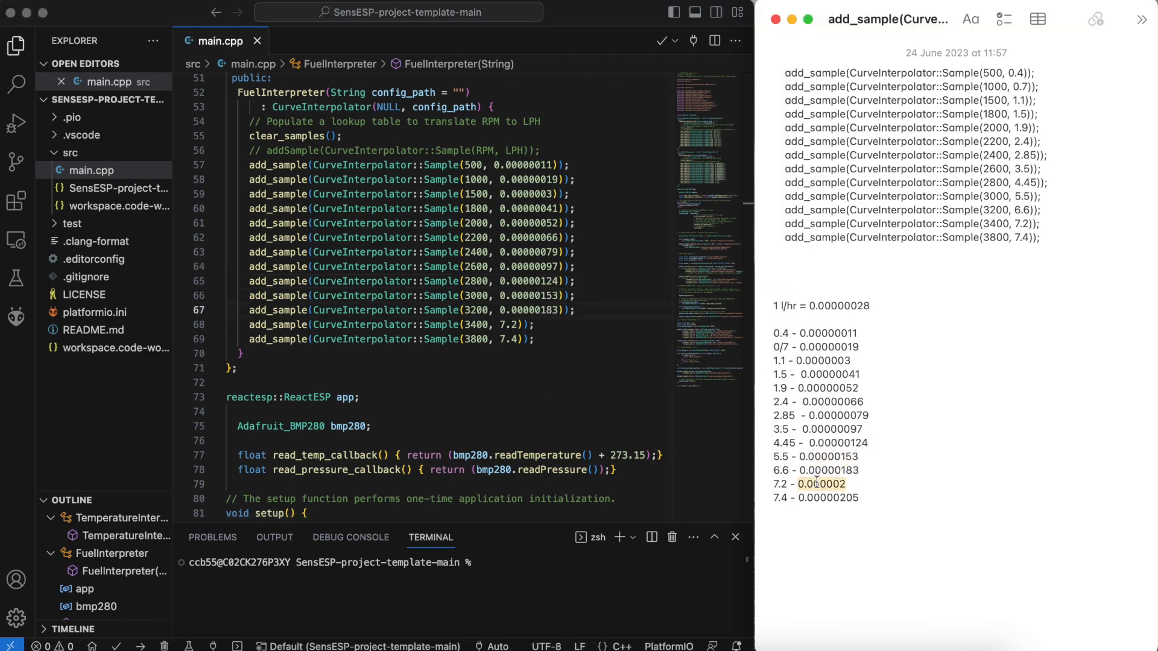
pyautogui.doubleClick(513, 325)
pyautogui.press('super+v')
pyautogui.doubleClick(830, 498)
pyautogui.press('super+v')
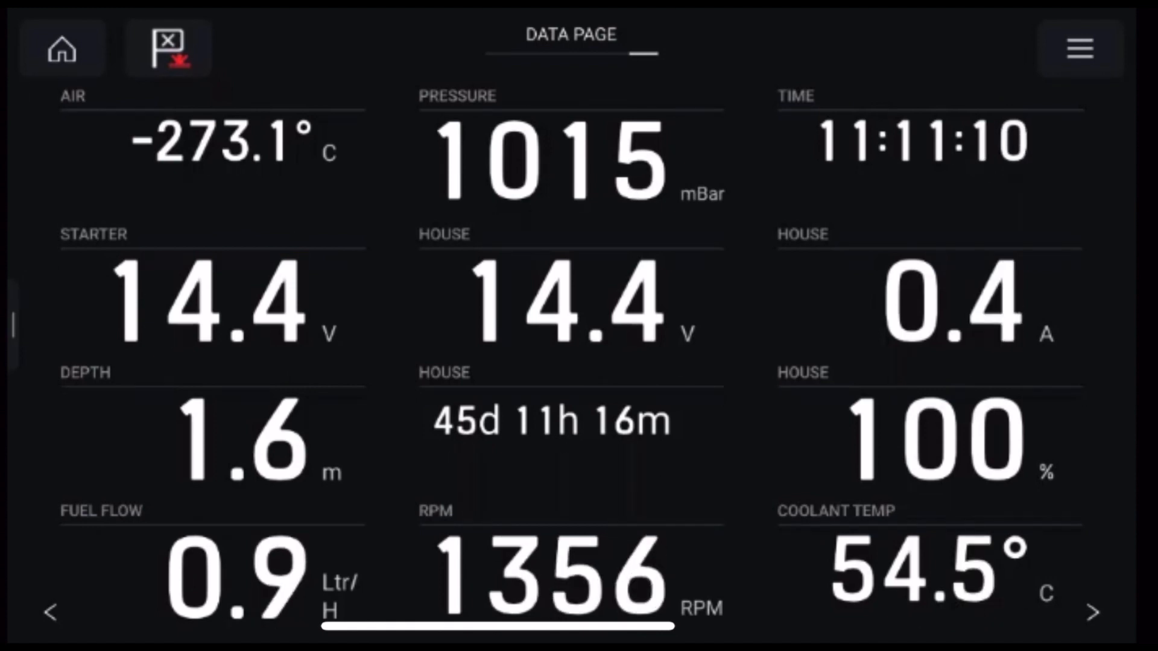
# Step: Show the Fuel/trip details with estimated fuel remaining and fuel used per trip
pyautogui.click(774, 272)
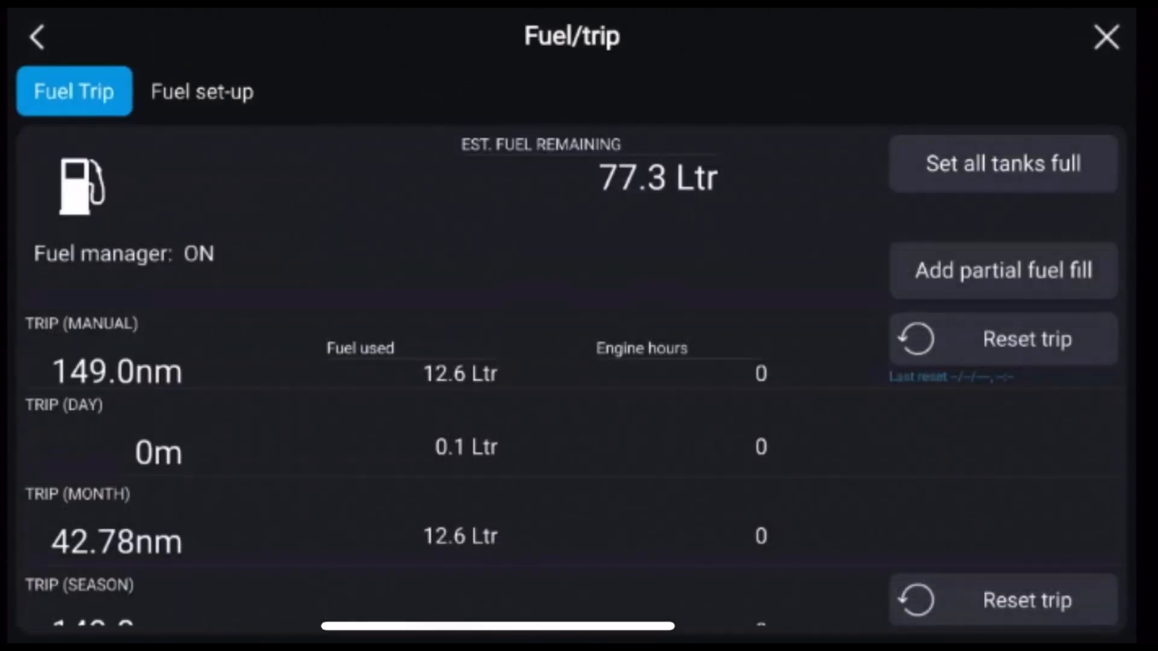
pyautogui.scroll(-1, 571, 381)
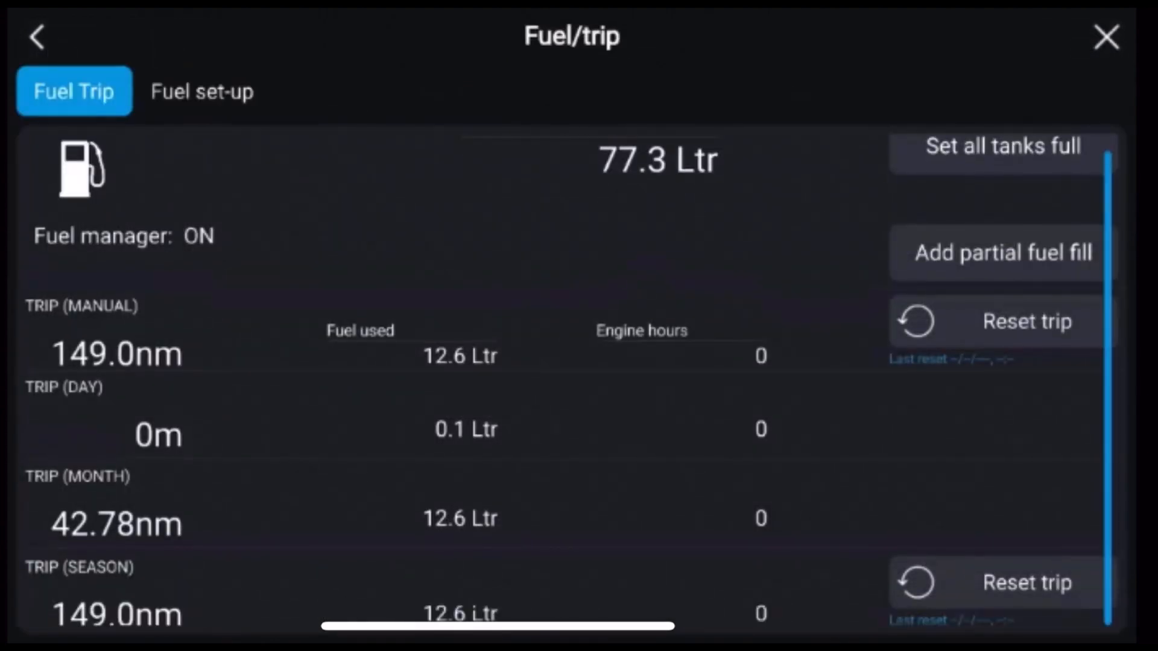
pyautogui.scroll(1, 571, 383)
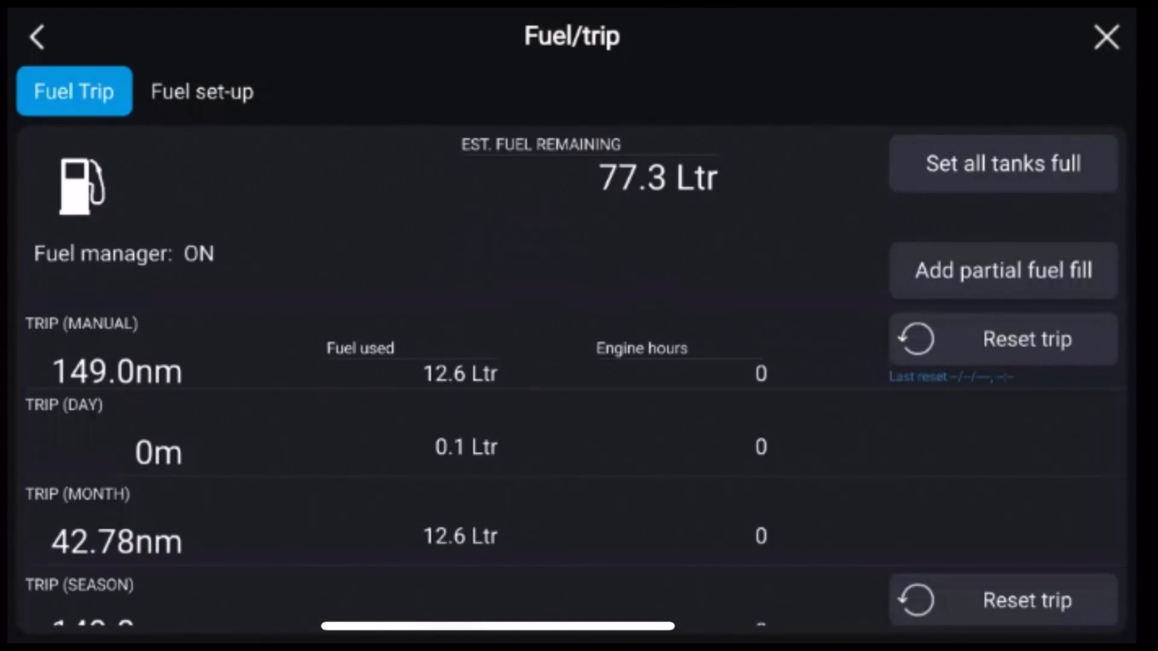
pyautogui.scroll(-1, 571, 381)
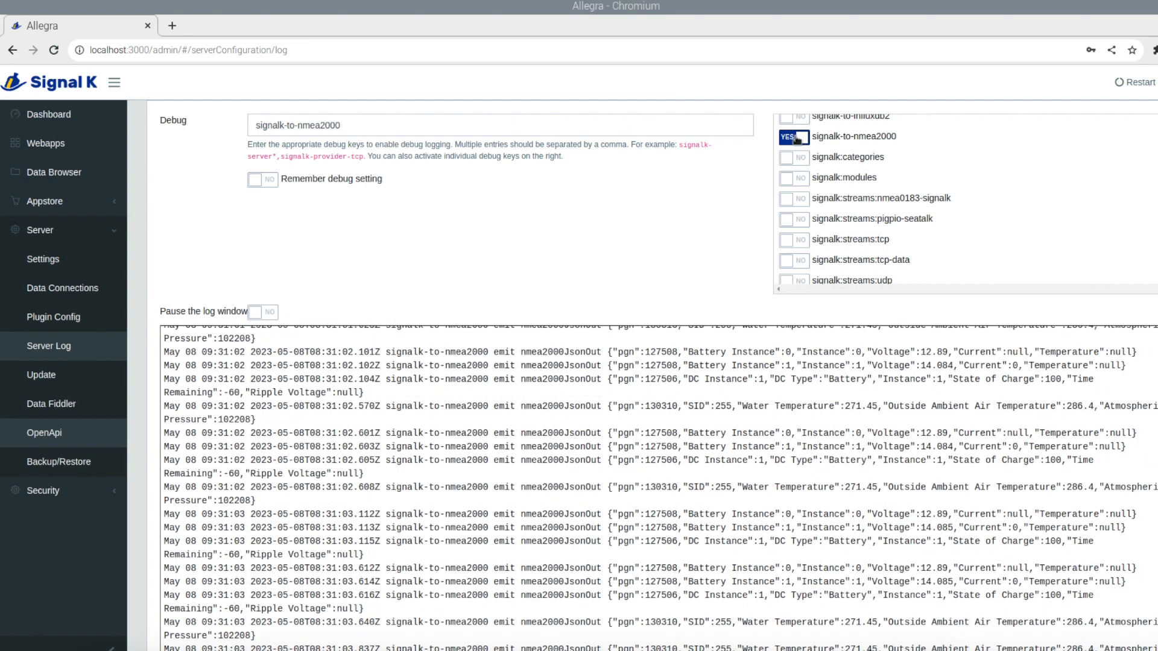
# Step: Switch signalk-to-nmea2000 debug logging to NO in the Server Log
pyautogui.click(797, 139)
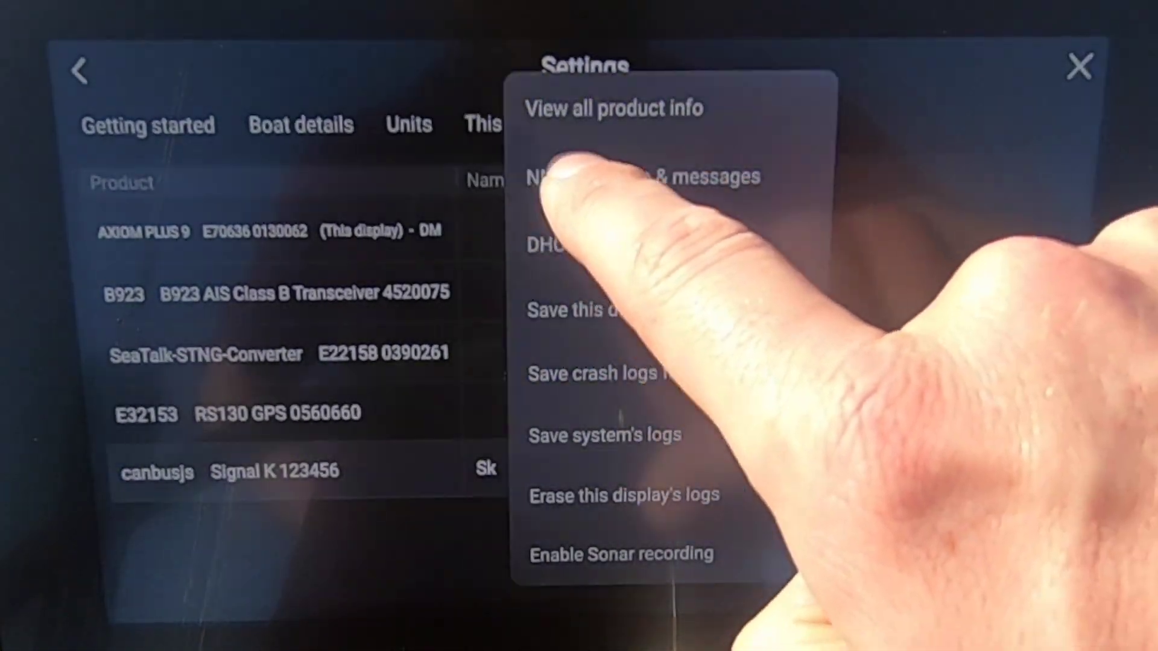
# Step: Show the NMEA messages received from the canbusjs device, such as DC Detailed Status
pyautogui.click(579, 181)
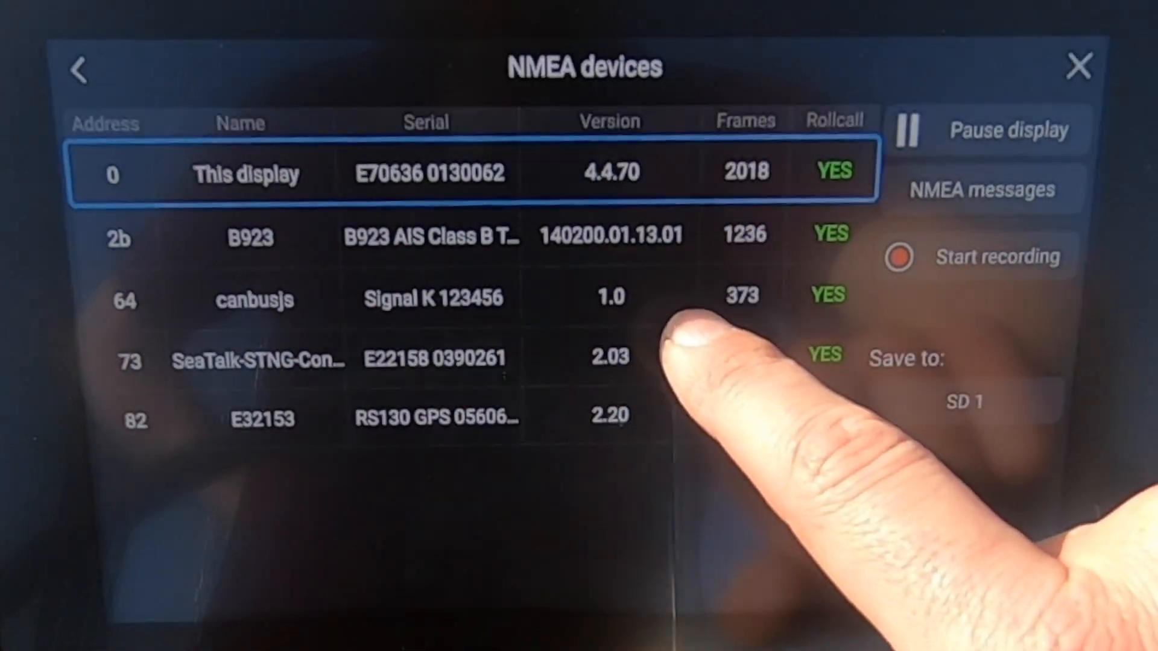
pyautogui.click(742, 298)
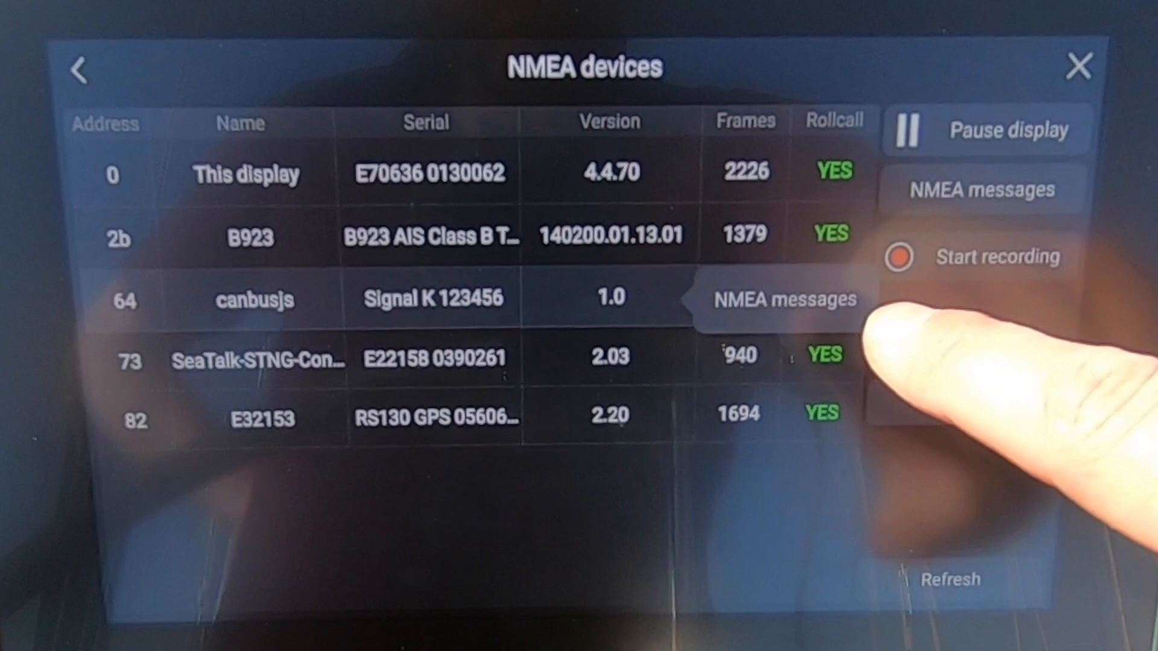
pyautogui.click(814, 299)
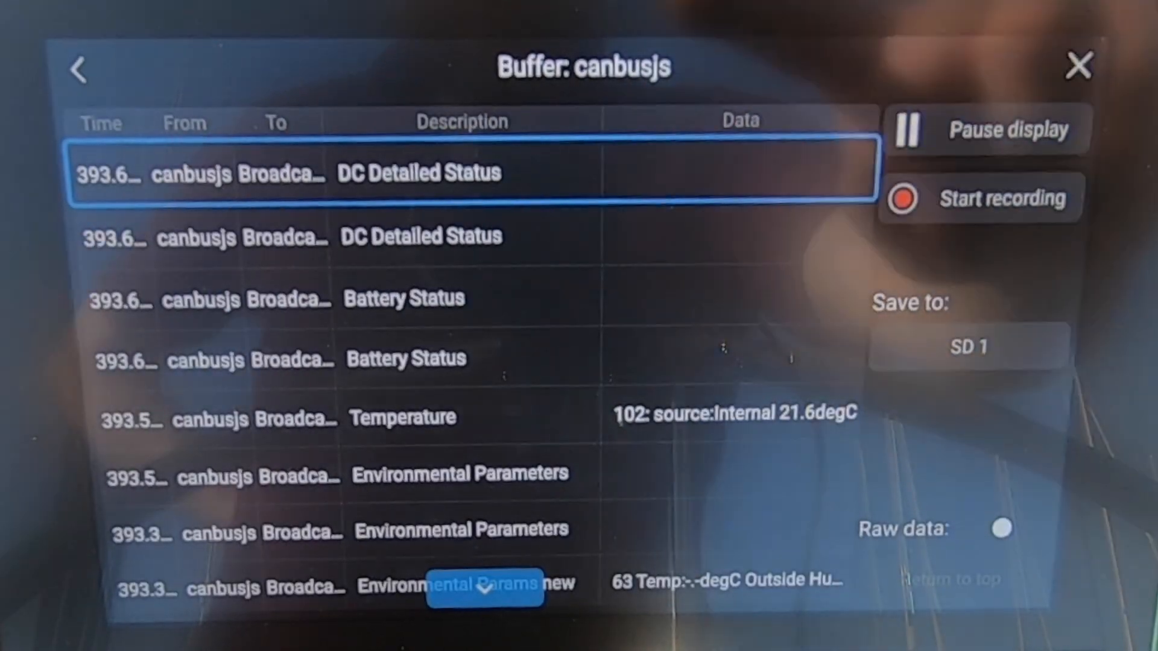